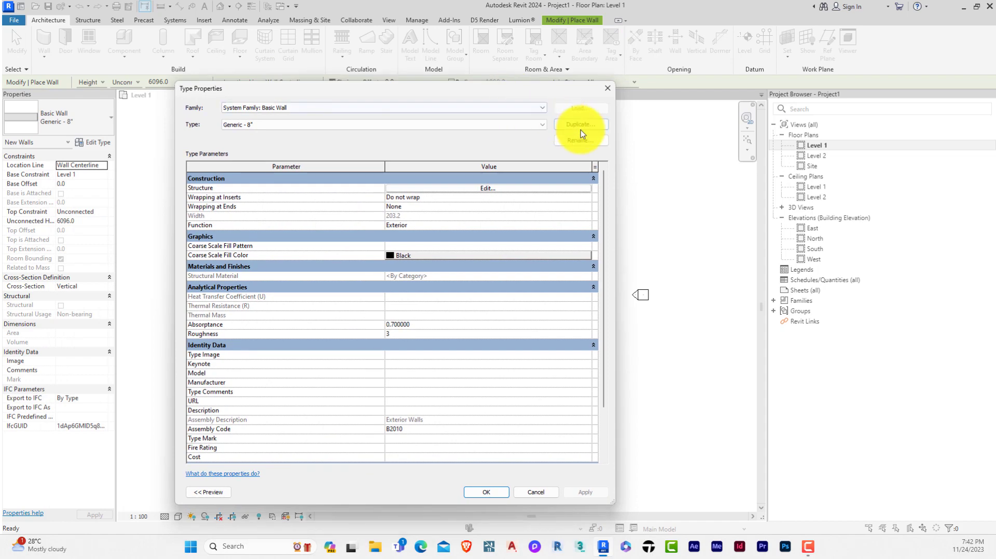
Duplicate the Generic - 8" wall type as "225mm white wall" and set its structure layer thickness to 225
click(584, 126)
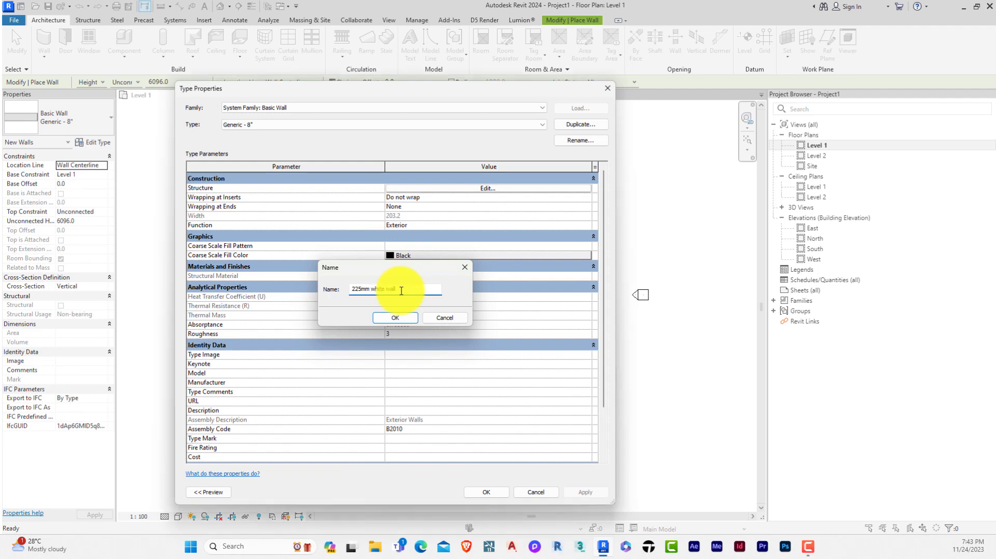
key(Return)
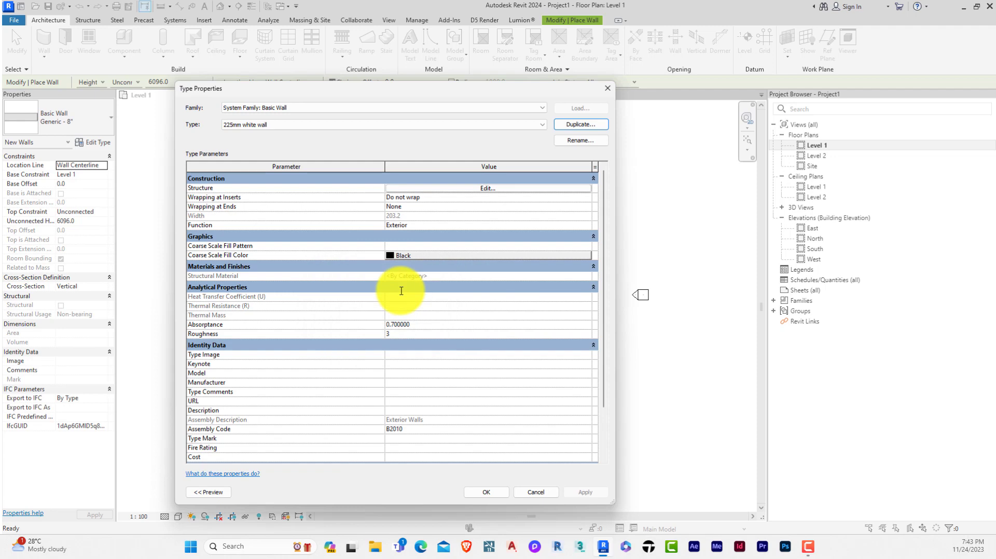
click(473, 189)
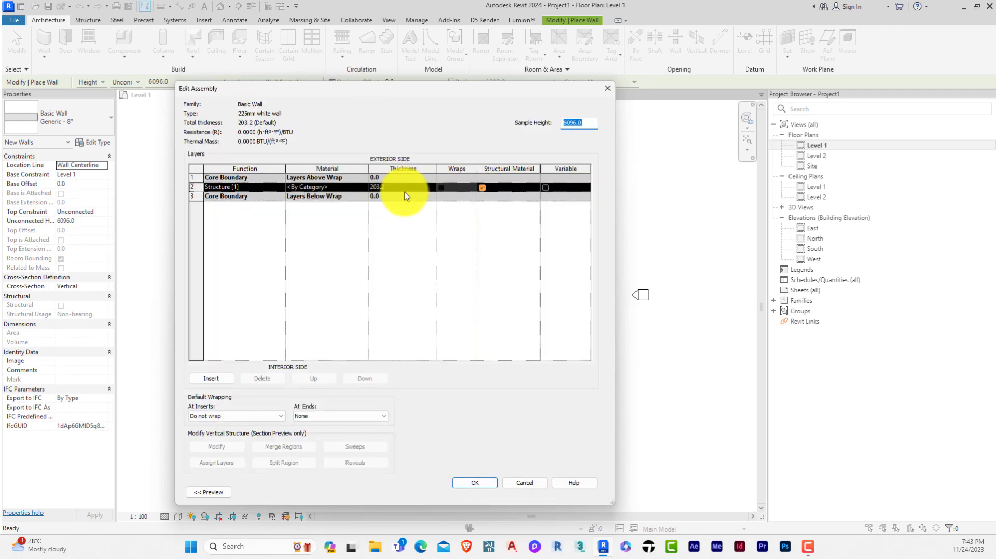
click(405, 186)
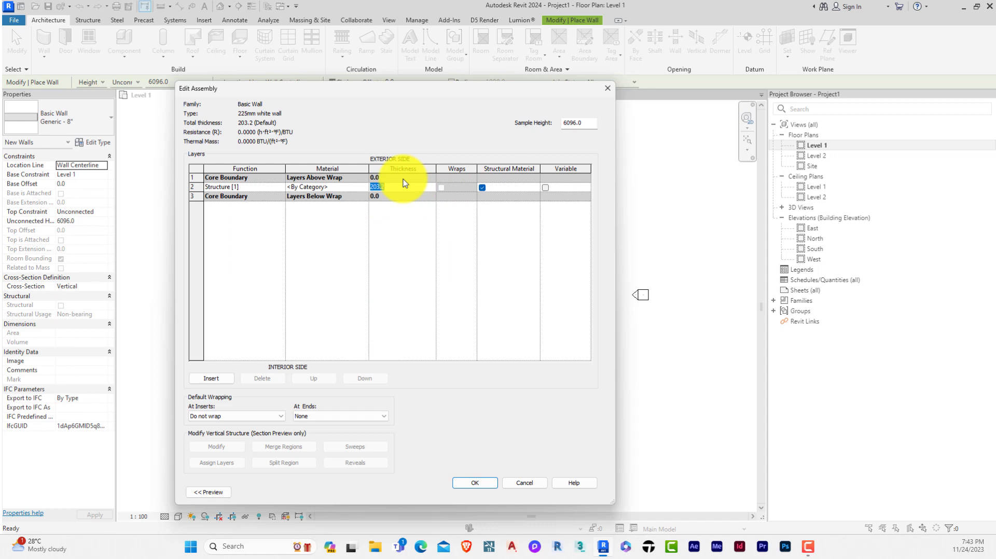
Create a new material named "225 white wall" for the wall's structure layer
click(365, 186)
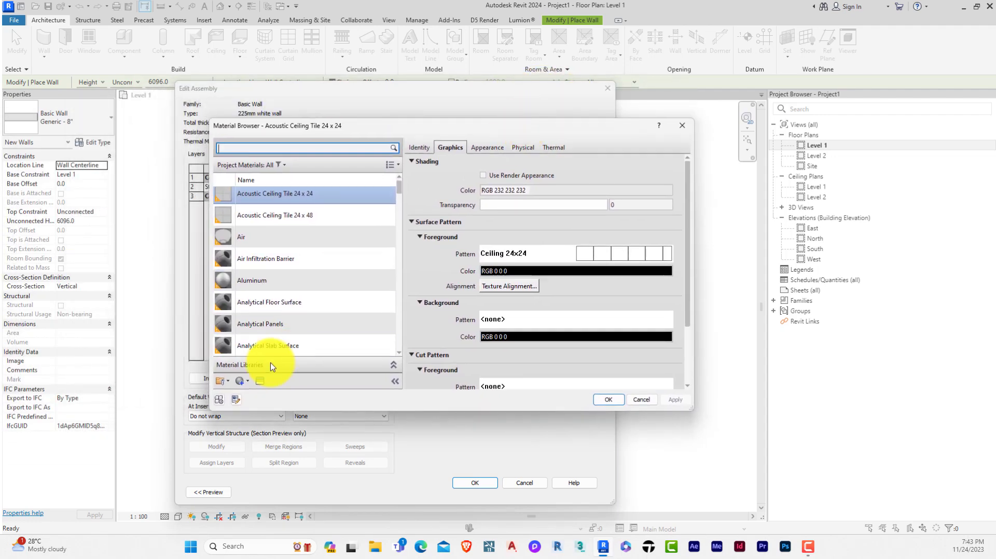
click(240, 382)
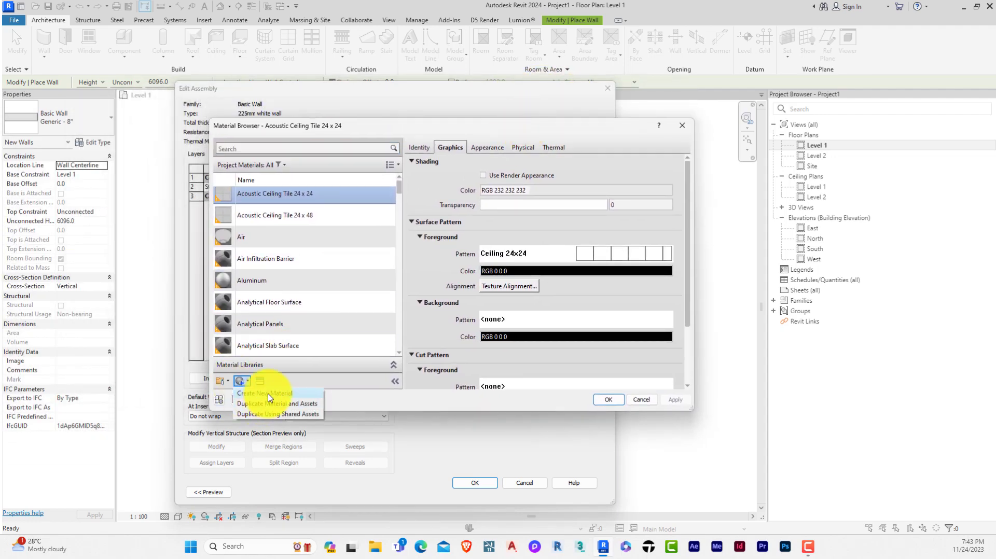
click(269, 396)
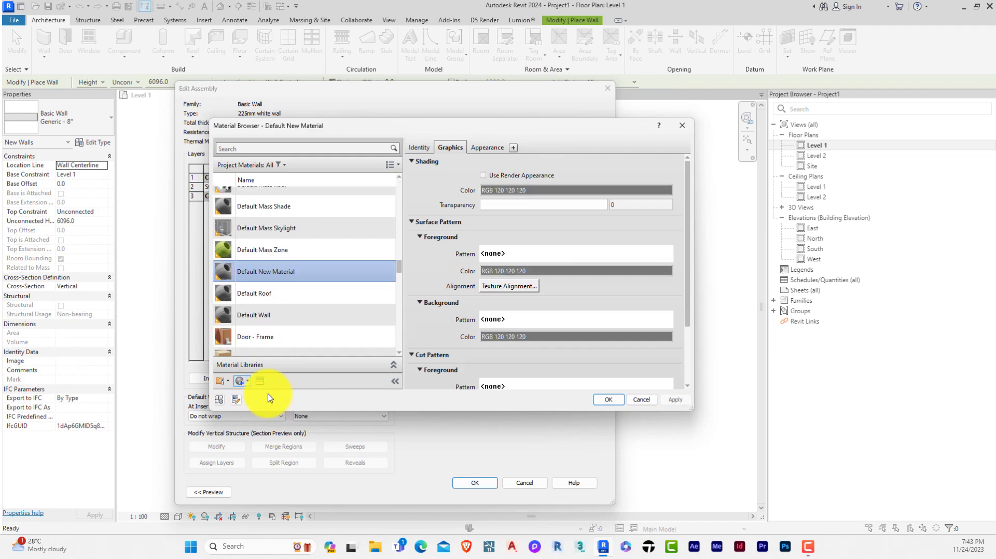
right_click(285, 261)
click(316, 299)
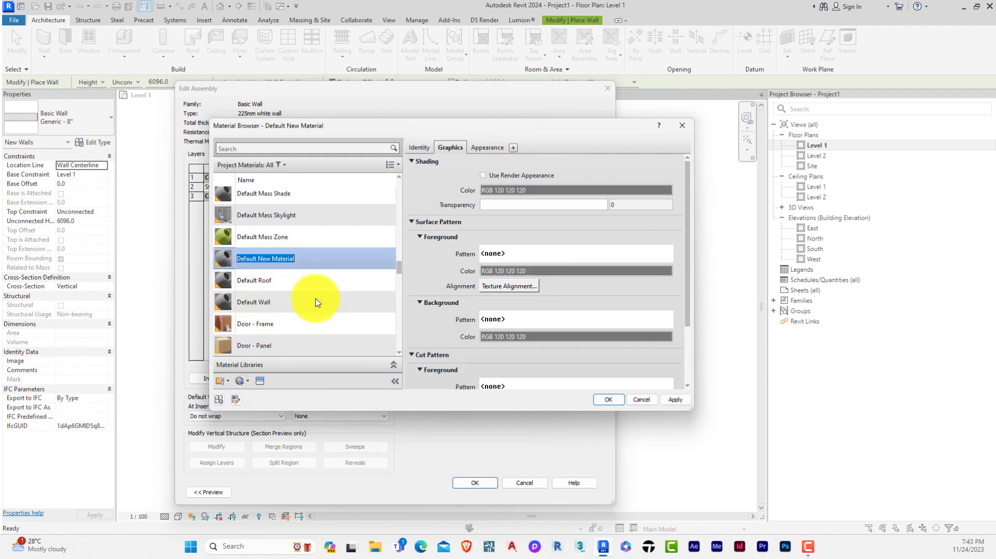
text(225 white wall)
key(Return)
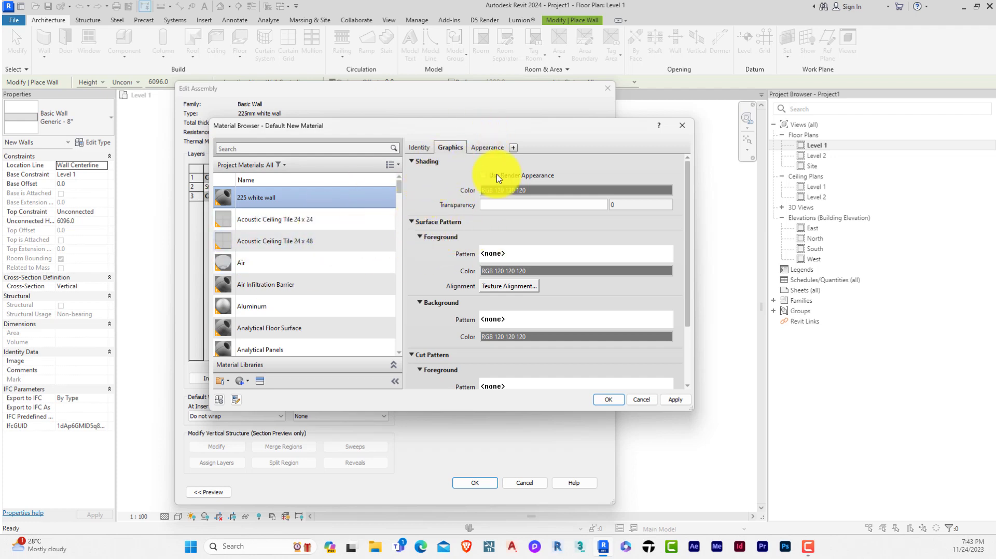
Set the shading colour of the 225 white wall material to white, RGB 255 255 255
click(525, 190)
drag(563, 249, 563, 189)
click(493, 357)
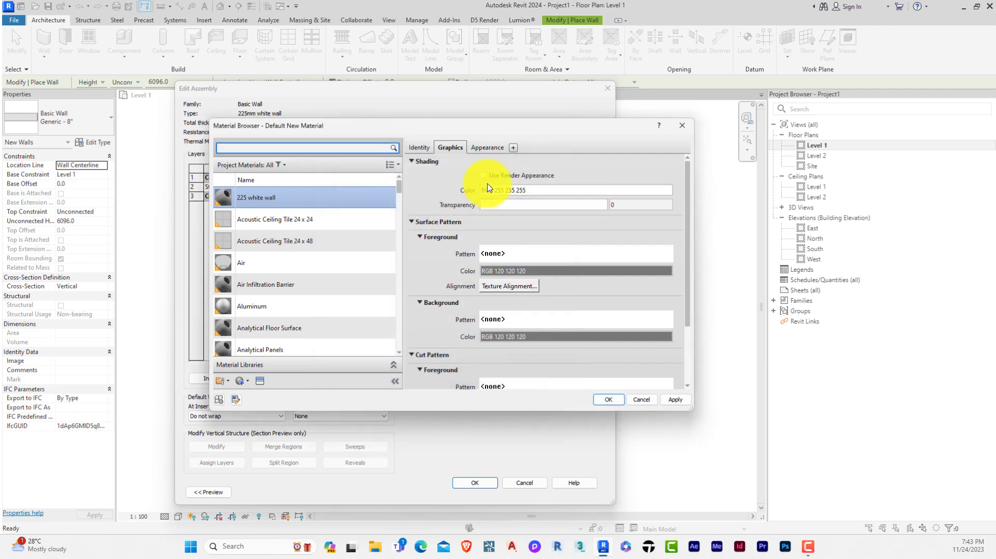
Assign the Diagonal down drafting pattern to the cut pattern foreground of the 225 white wall material
scroll(447, 282, down, 1)
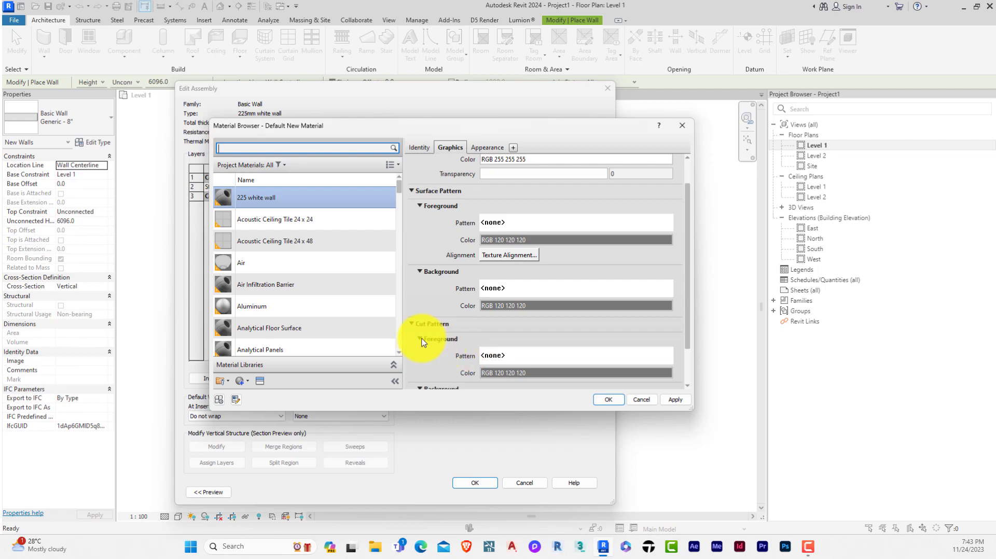
scroll(447, 219, down, 2)
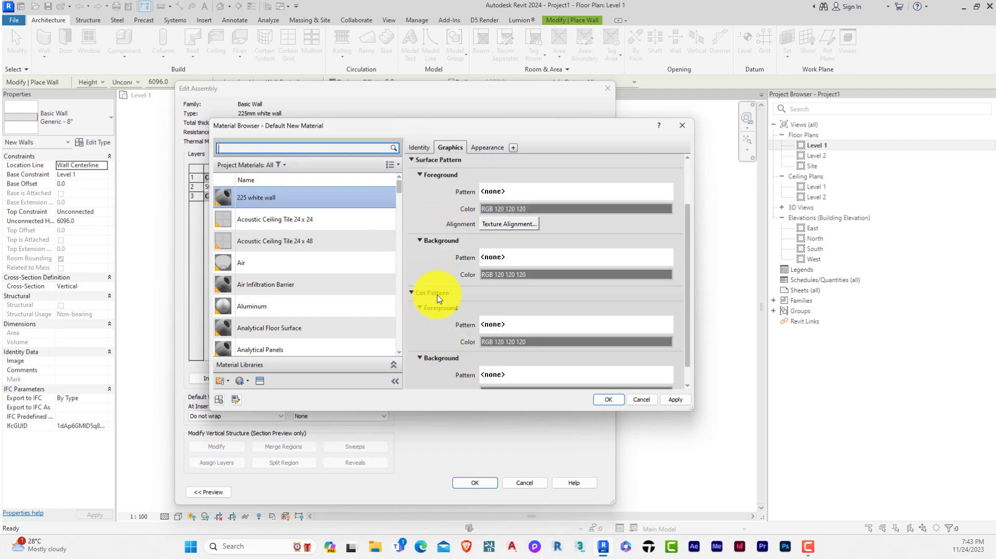
click(541, 259)
scroll(399, 282, down, 3)
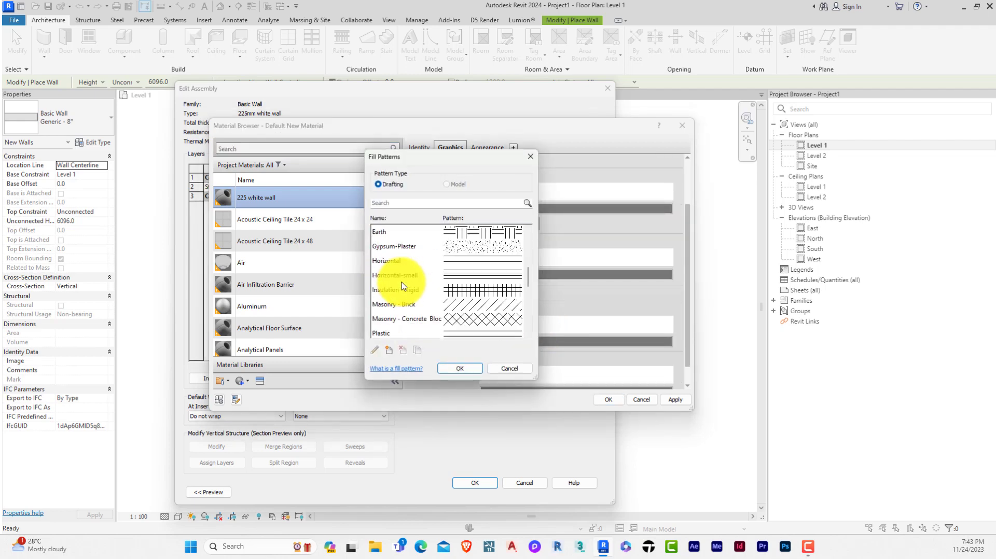
scroll(403, 286, up, 3)
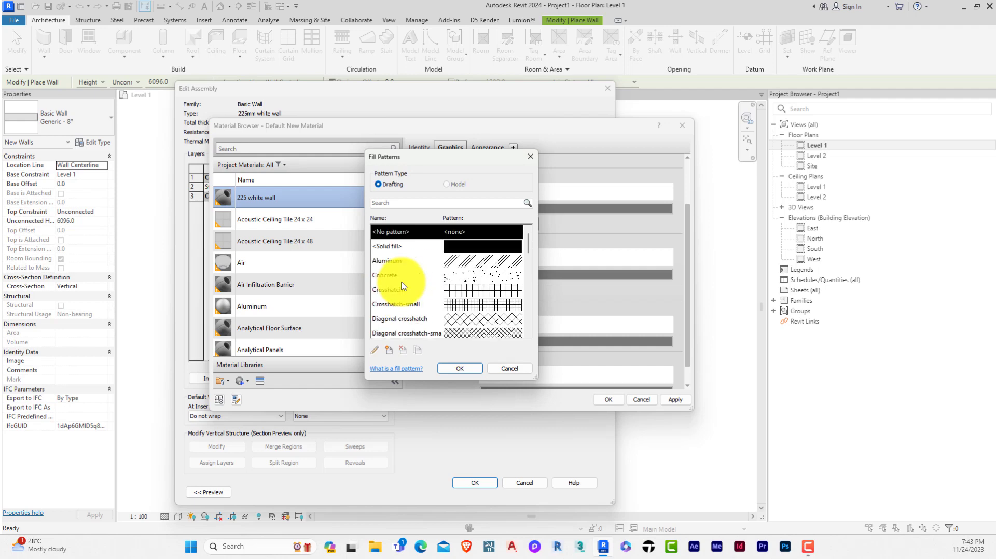
scroll(403, 286, down, 1)
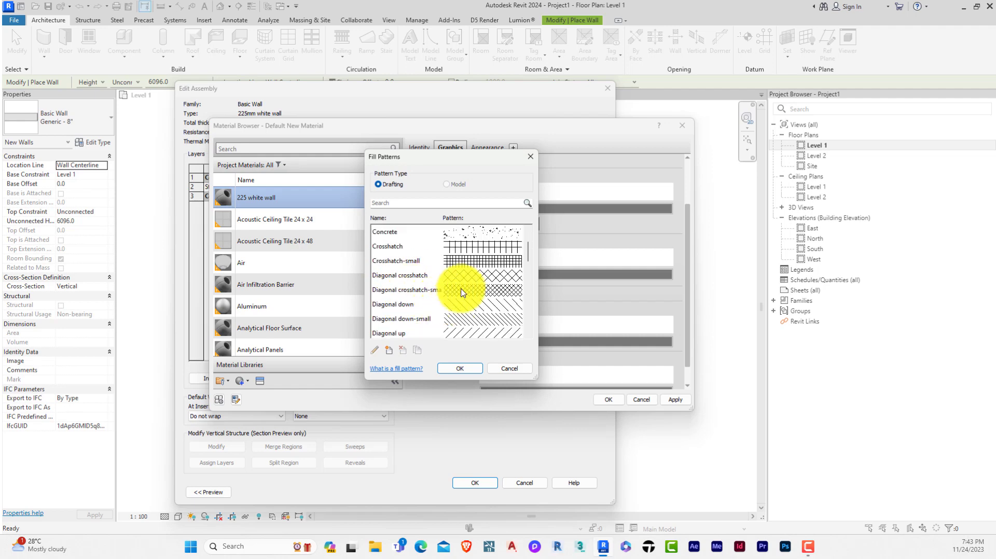
scroll(446, 289, down, 2)
scroll(445, 289, up, 1)
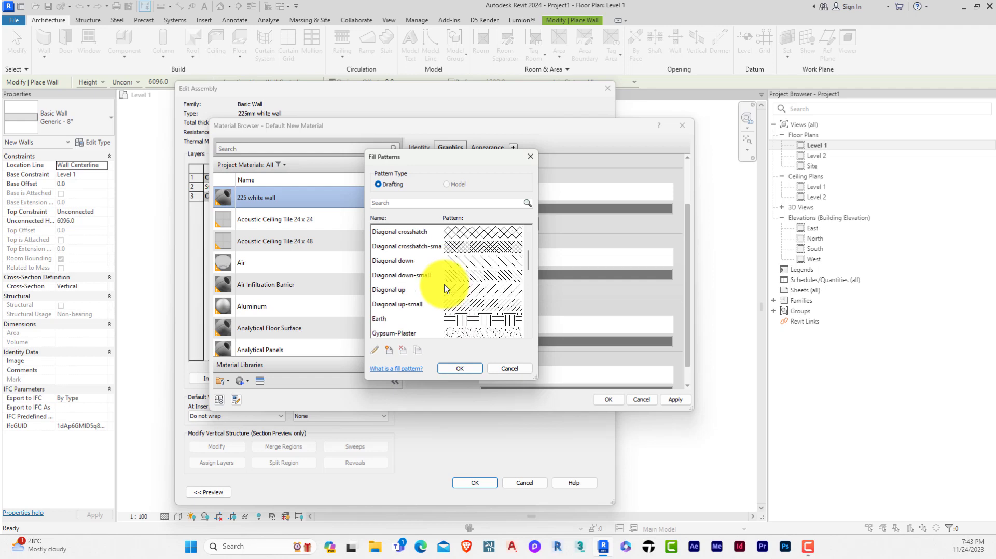
click(397, 275)
click(409, 261)
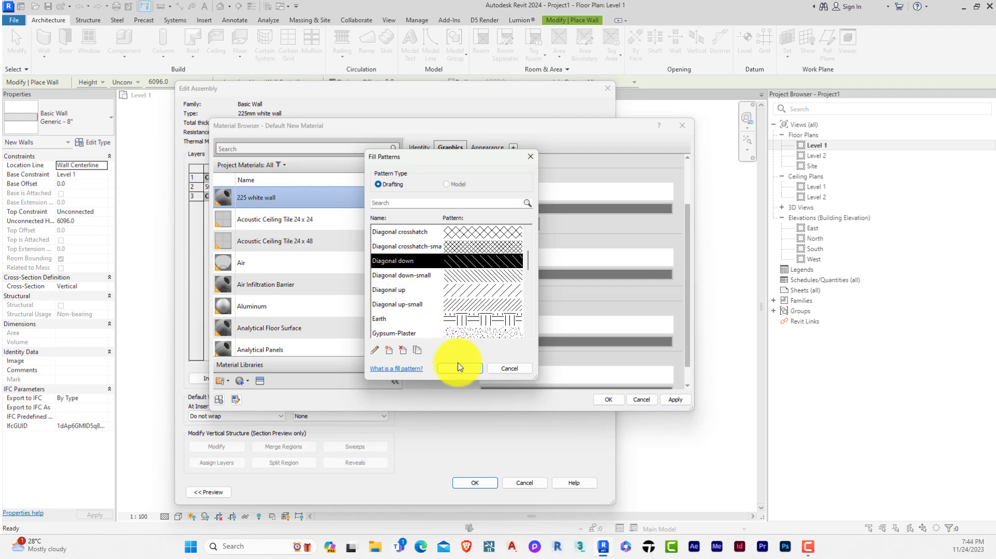
click(467, 368)
Set the cut pattern foreground colour to black and accept the material, the layer structure and the wall type
click(511, 343)
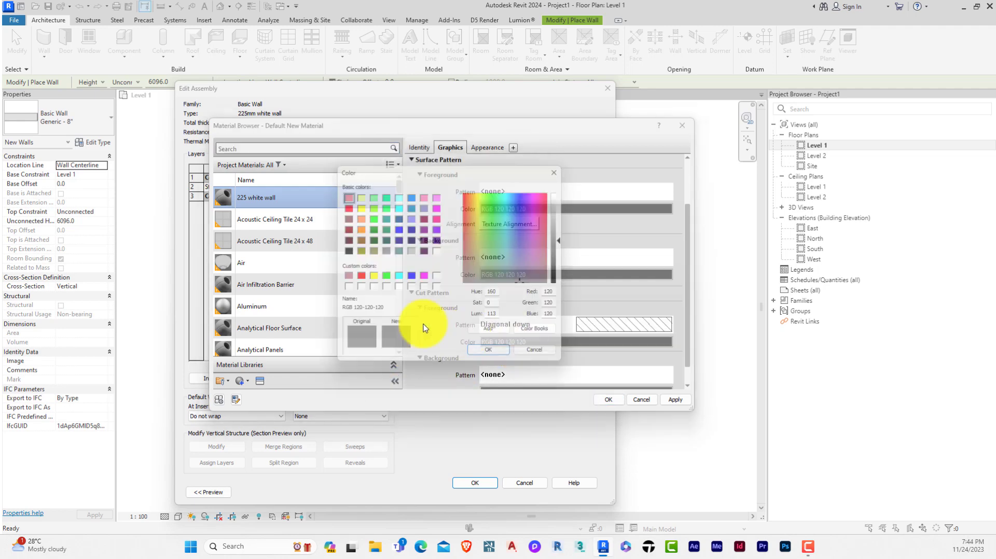
click(343, 251)
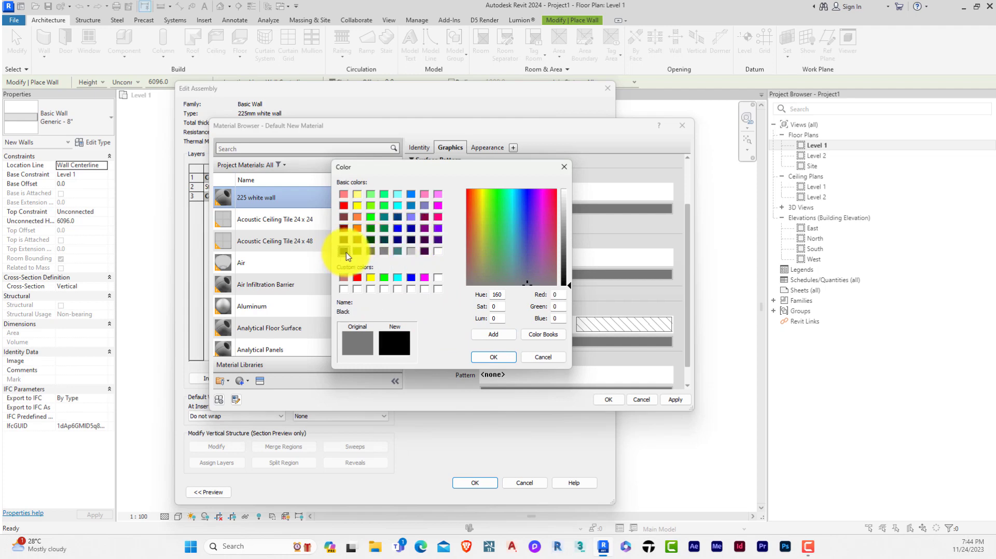
click(489, 357)
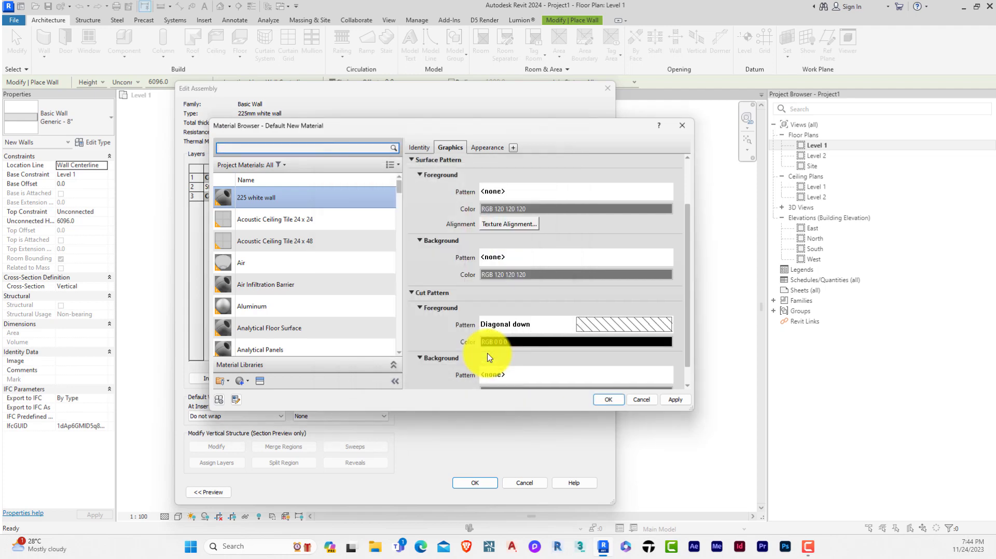
click(616, 400)
click(475, 483)
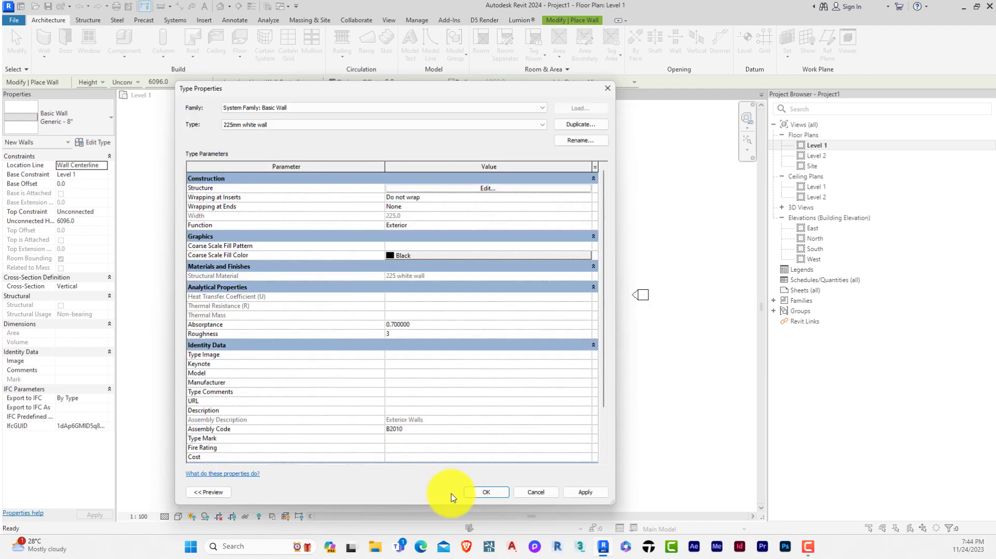
click(476, 493)
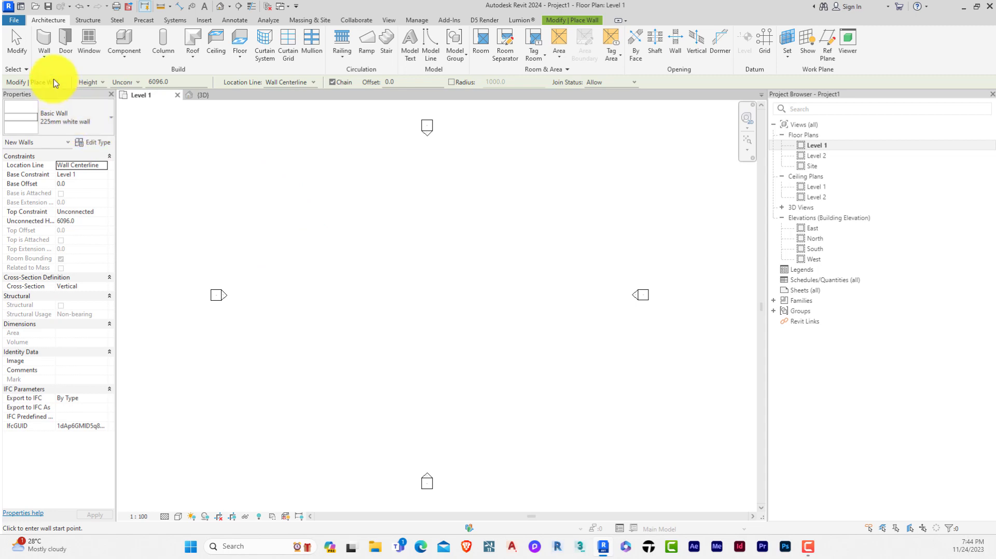
Draw a closed rectangle of 225mm white walls, about 16200 by 8800 mm, between the elevation markers on Level 1
click(45, 39)
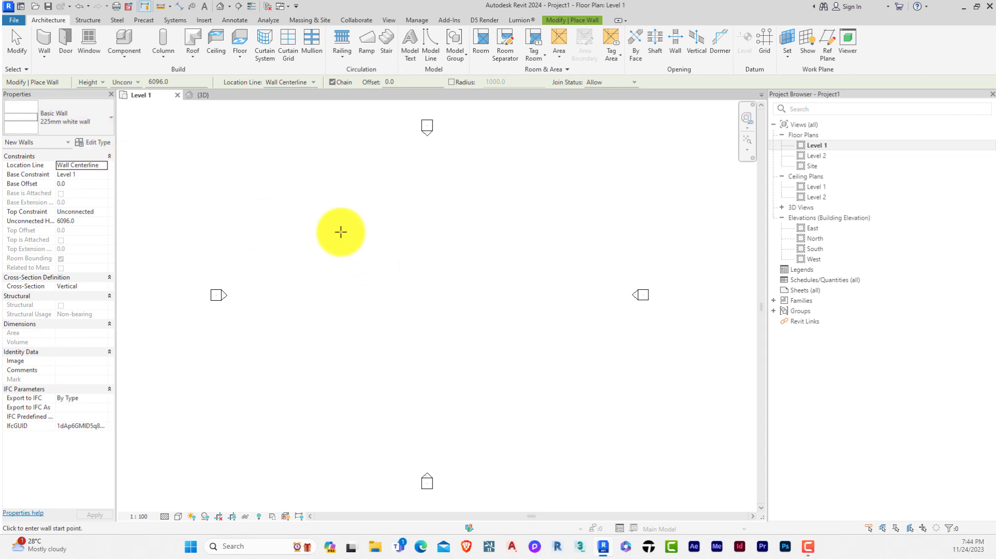
click(323, 258)
click(459, 258)
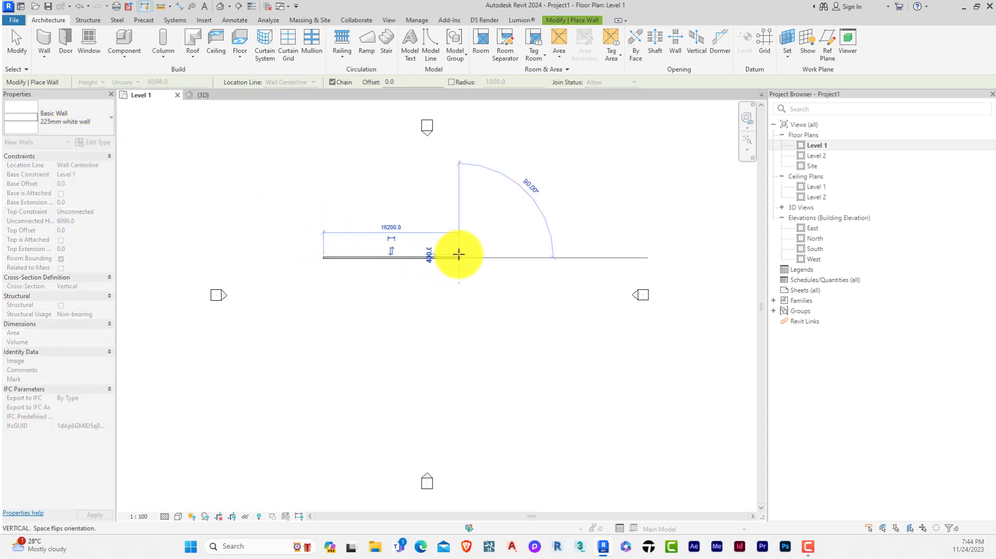
click(458, 331)
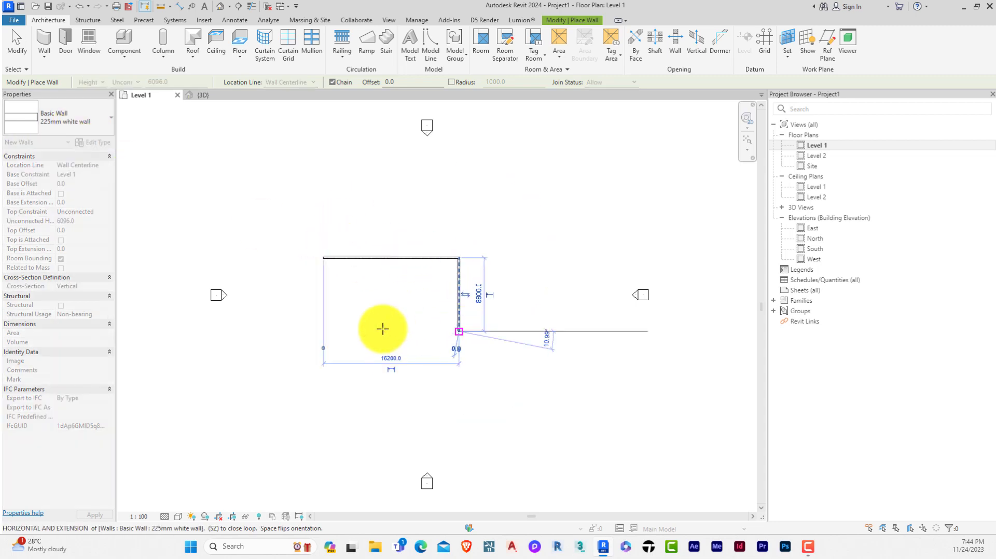
click(324, 331)
click(323, 258)
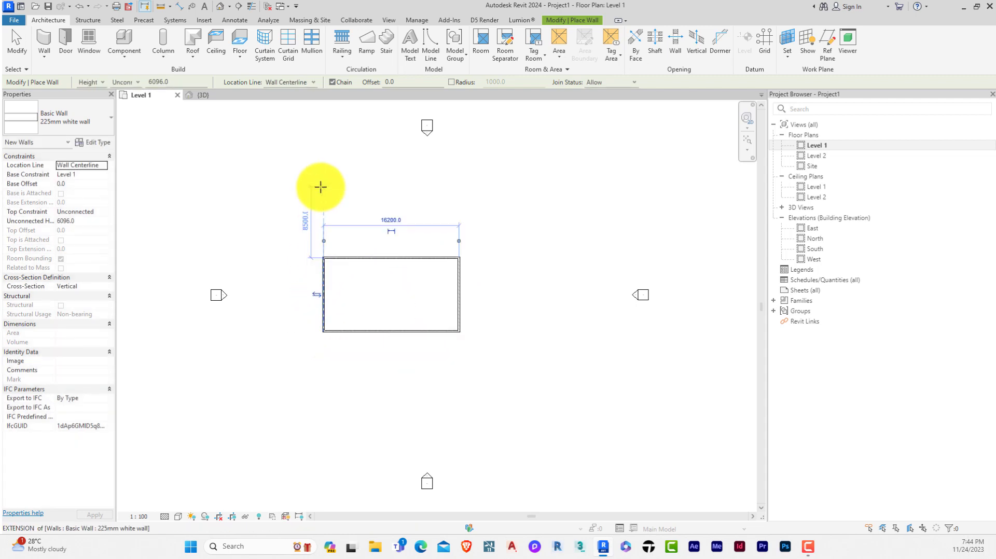
right_click(328, 193)
click(344, 200)
Examine the cut hatch at a wall corner and the enclosure in the 3D view, and return to the Level 1 plan
scroll(312, 249, up, 8)
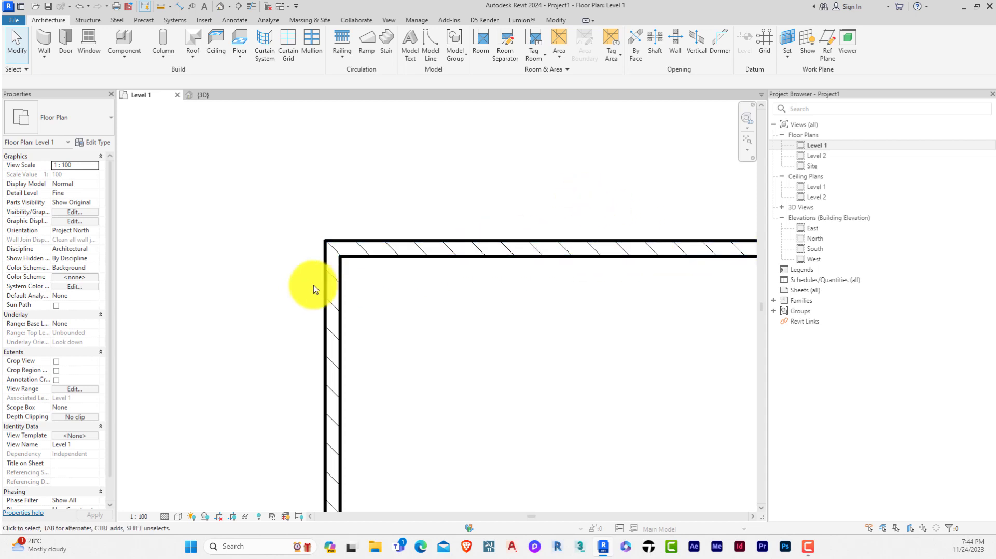
scroll(291, 240, down, 4)
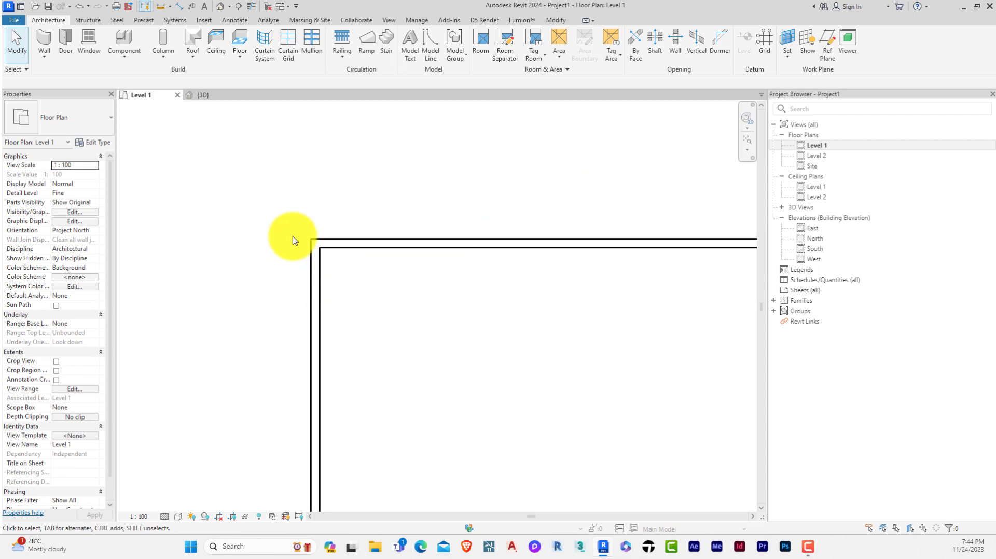
click(206, 95)
shift+middle_drag(350, 385, 295, 363)
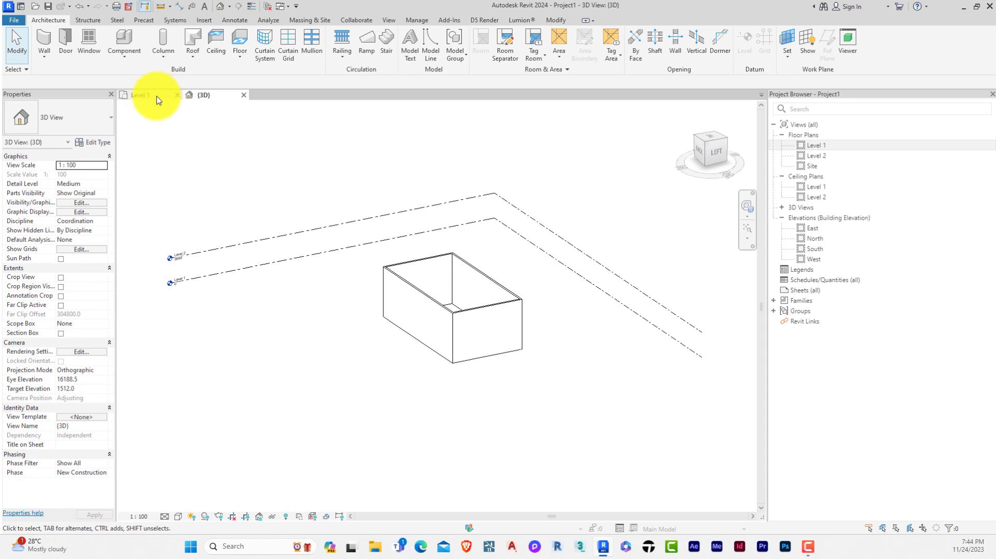
click(158, 95)
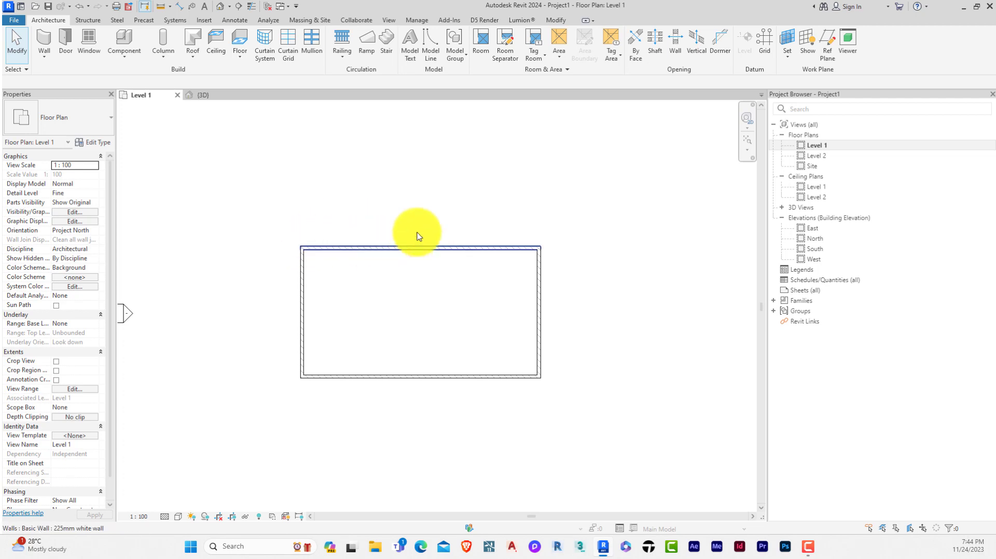
Start a new wall and duplicate the 225mm white wall type as "150mm brick wall"
click(43, 41)
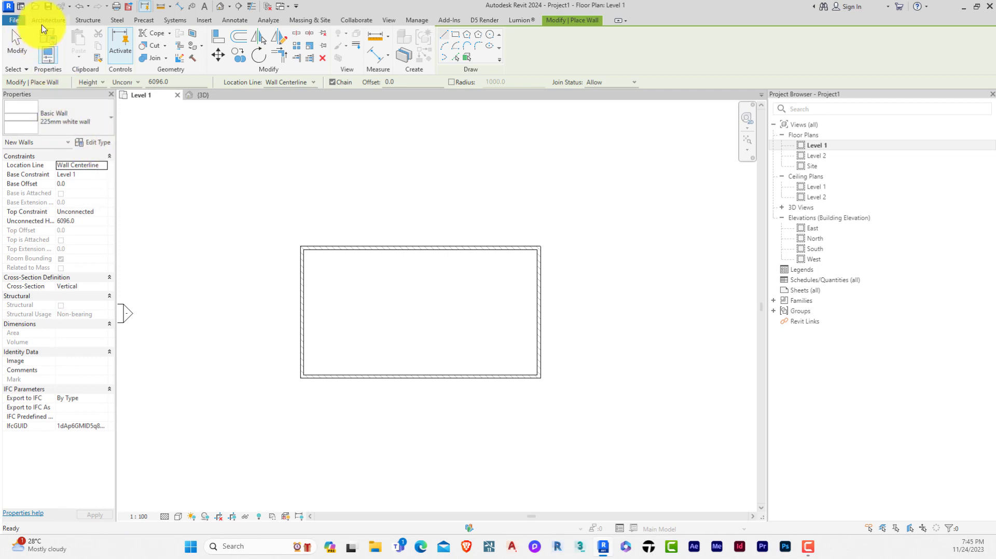
click(95, 142)
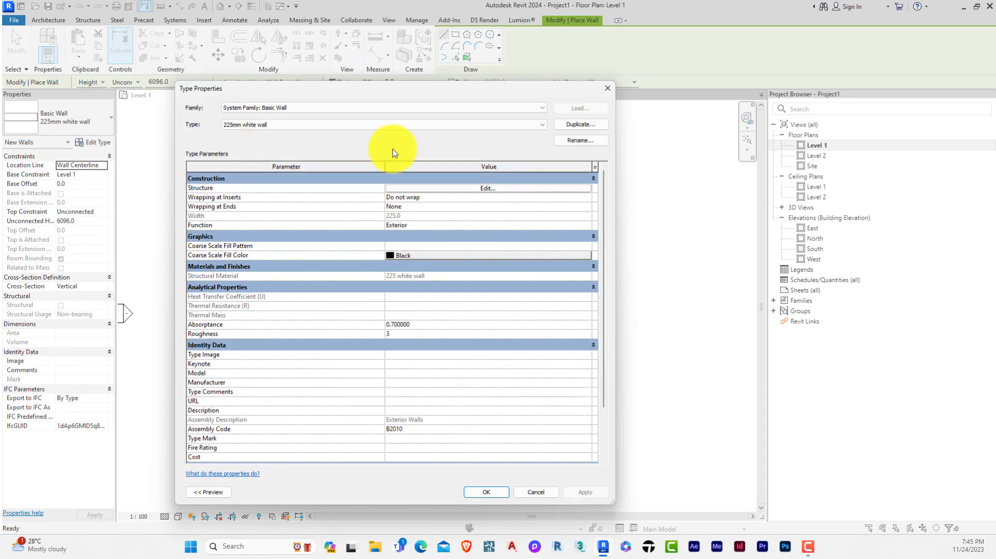
click(582, 124)
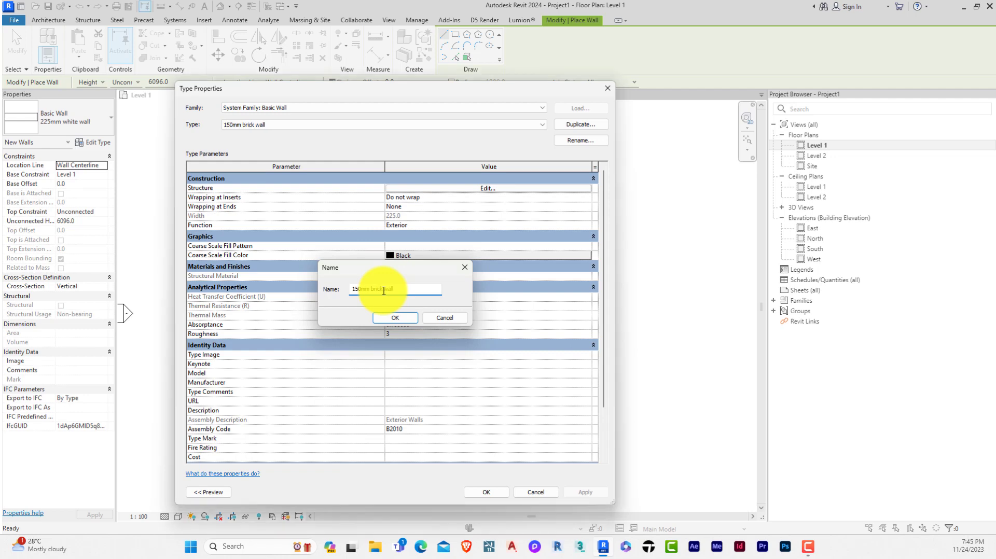
key(Return)
Open the layer structure of the 150mm brick wall type and set its structure layer thickness to 150
click(513, 194)
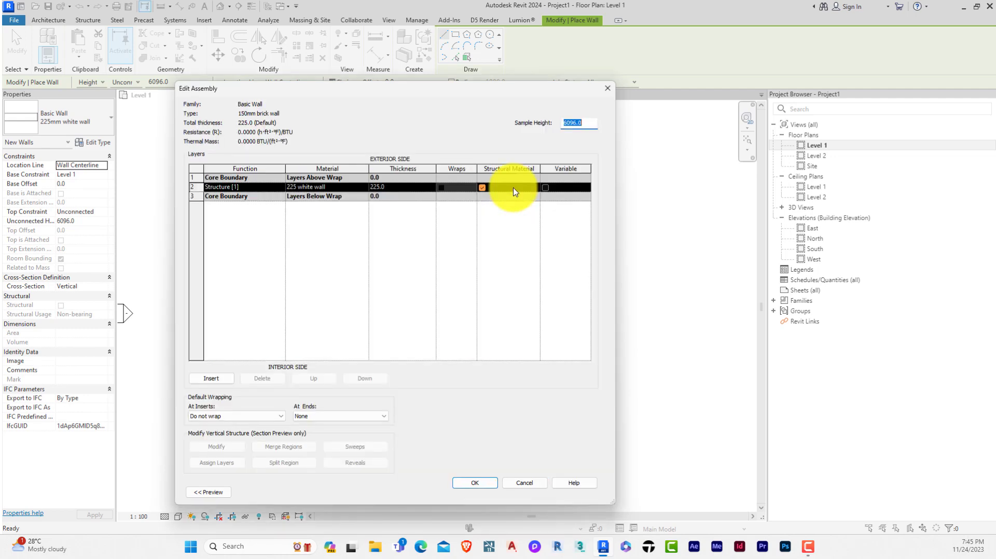
click(394, 188)
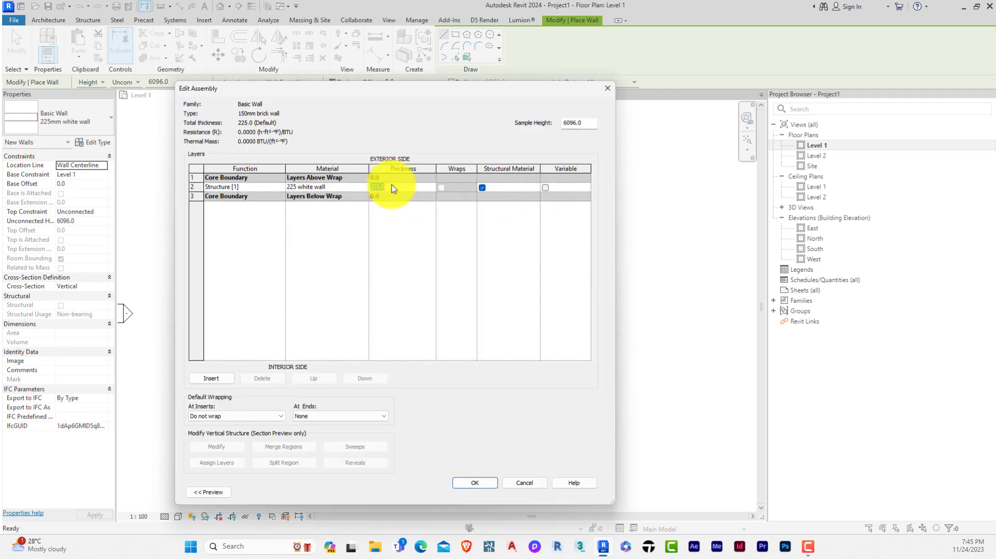
text(150)
Create a new material for the structure layer and name it "150mm brick wall"
click(365, 186)
click(365, 187)
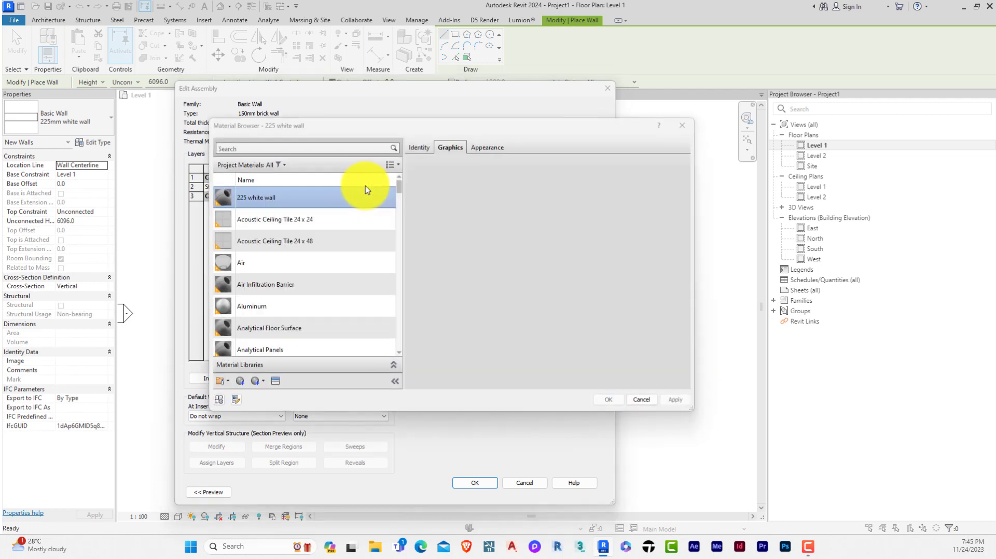
click(243, 384)
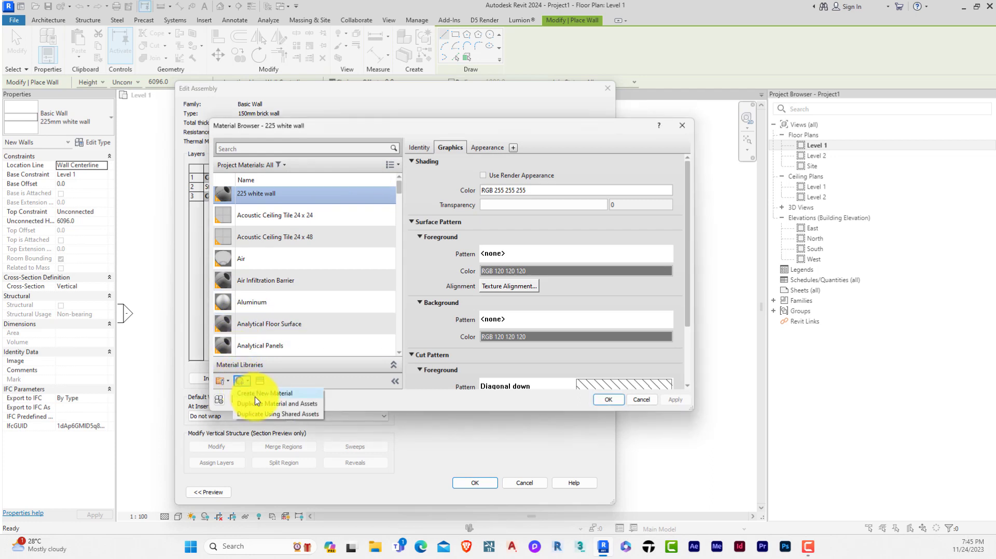
click(258, 397)
right_click(305, 259)
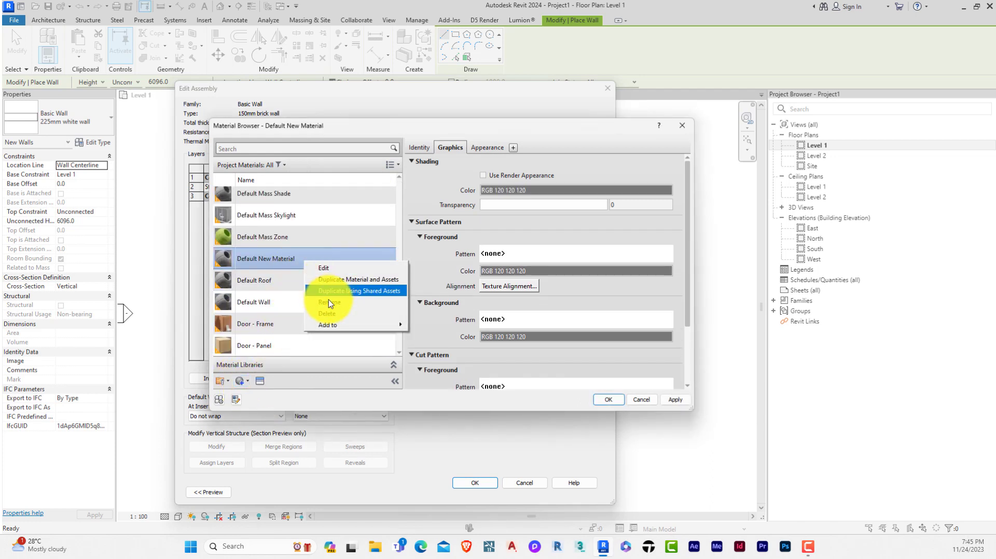
click(335, 303)
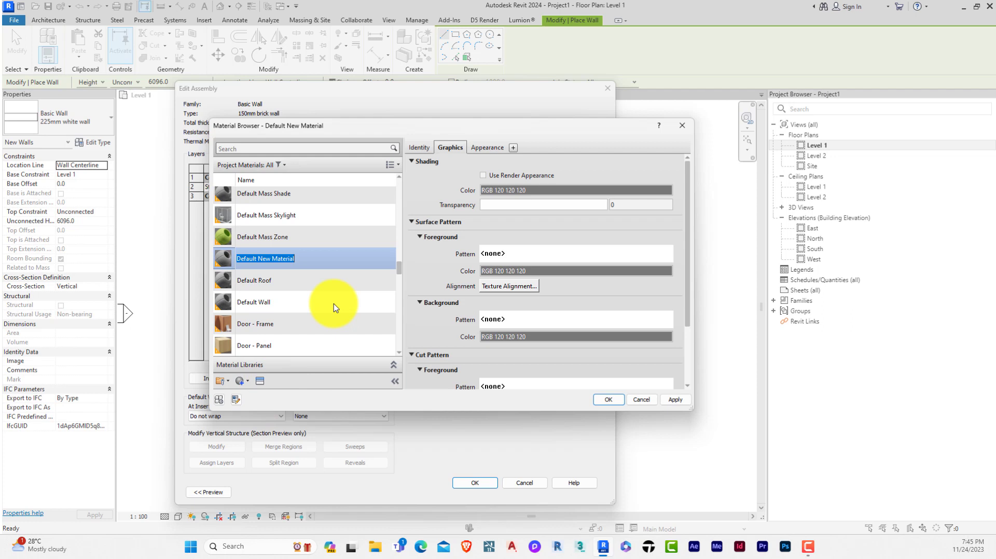
text(150mm brick wall)
key(Return)
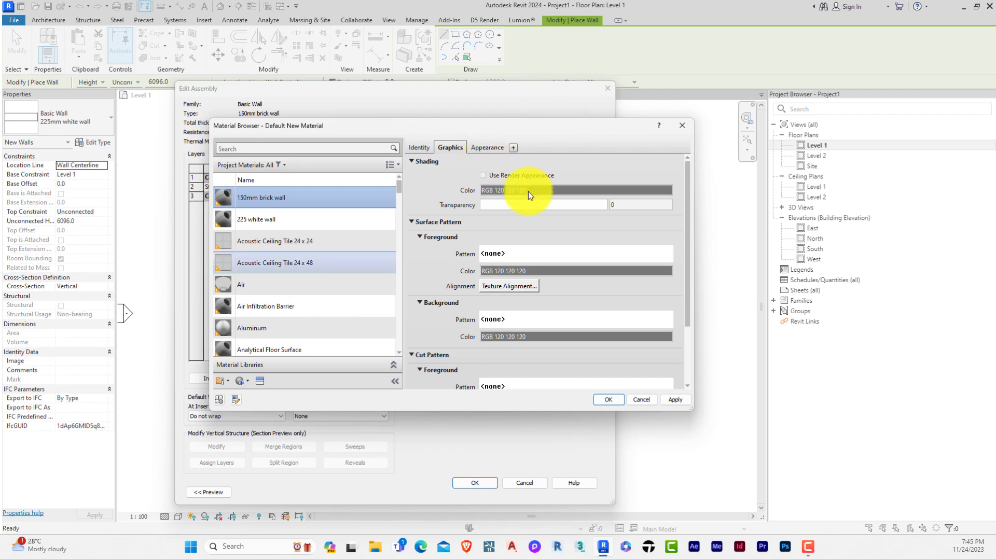
Set the material's shading colour to brown, RGB 128-064-000
click(487, 190)
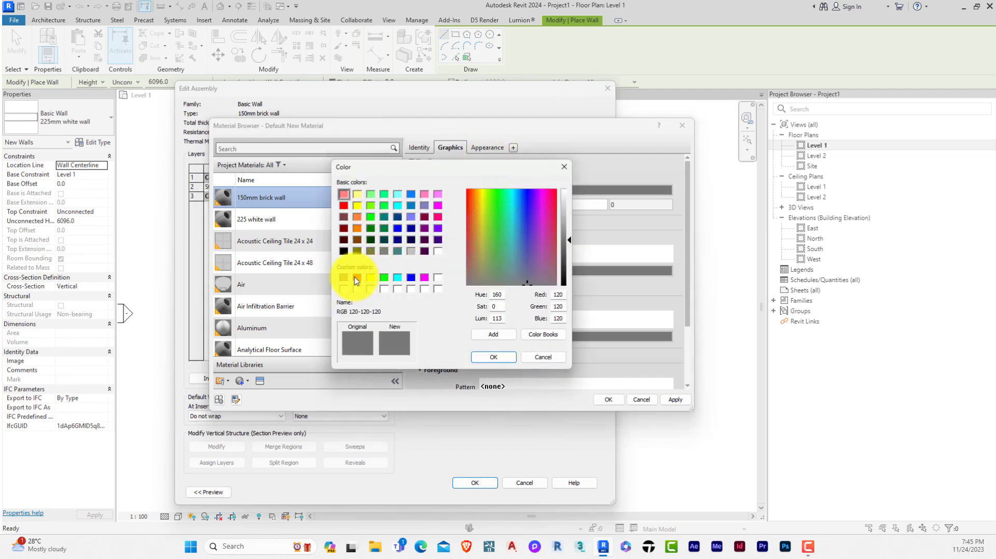
click(357, 239)
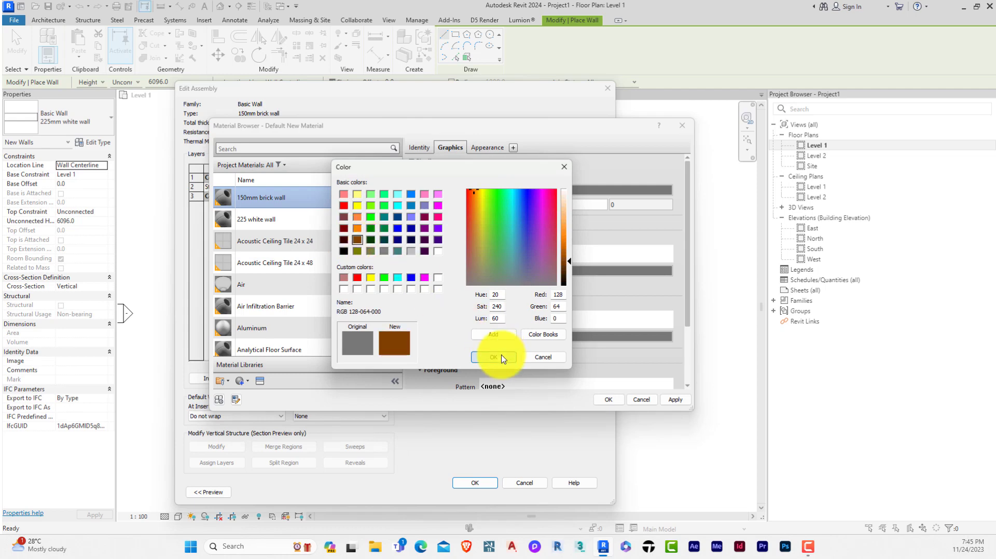
click(501, 359)
Give the material's surface foreground the Brick model pattern in black
scroll(462, 202, down, 2)
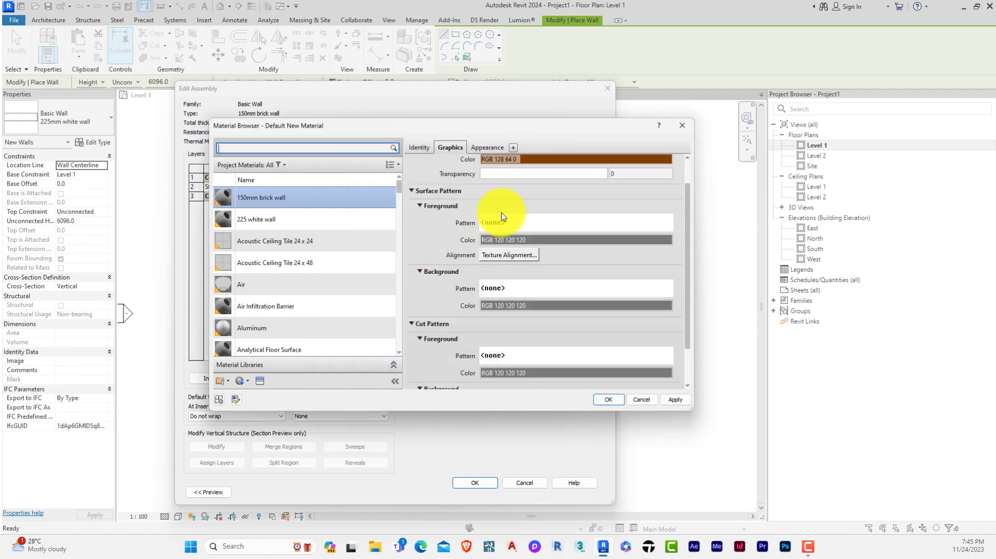
click(550, 223)
scroll(402, 285, down, 3)
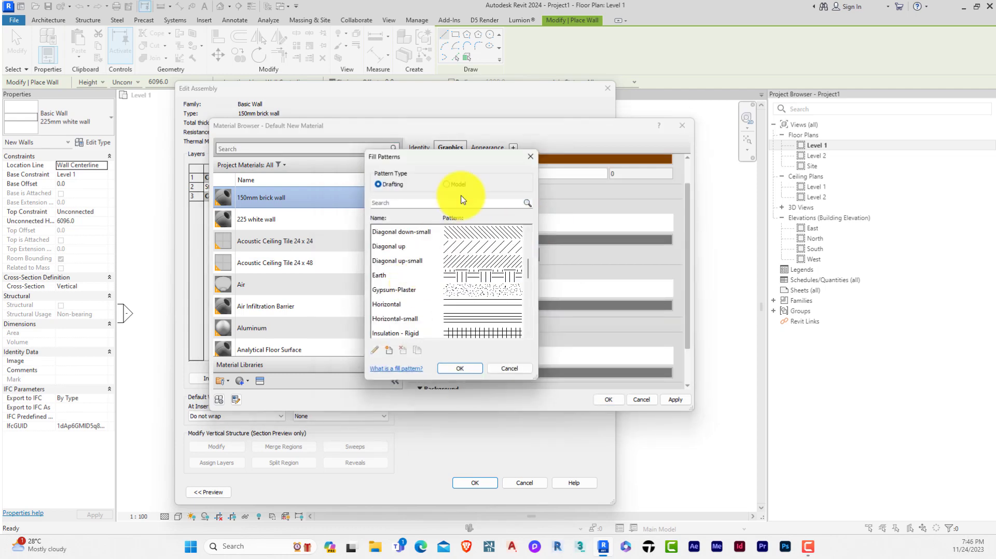
click(447, 184)
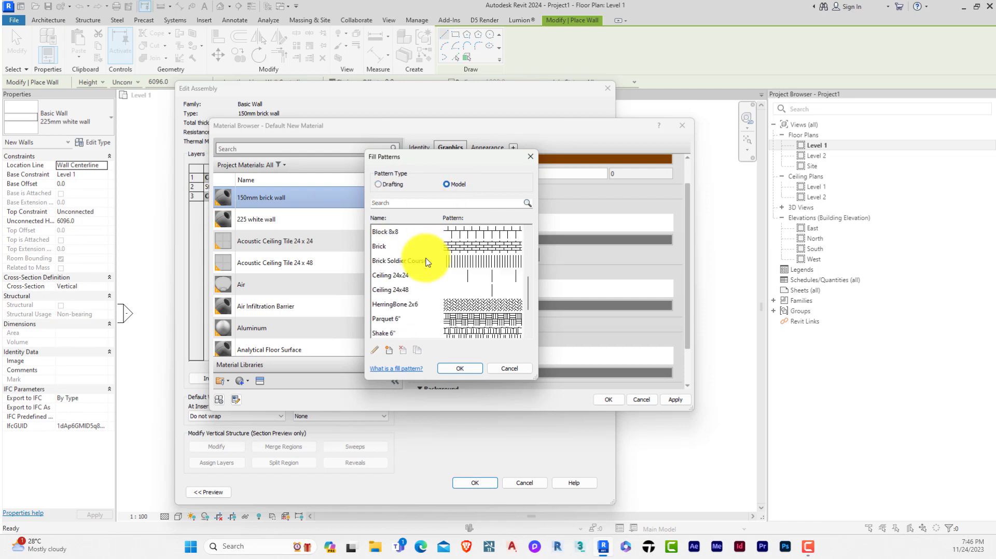
click(471, 236)
click(464, 247)
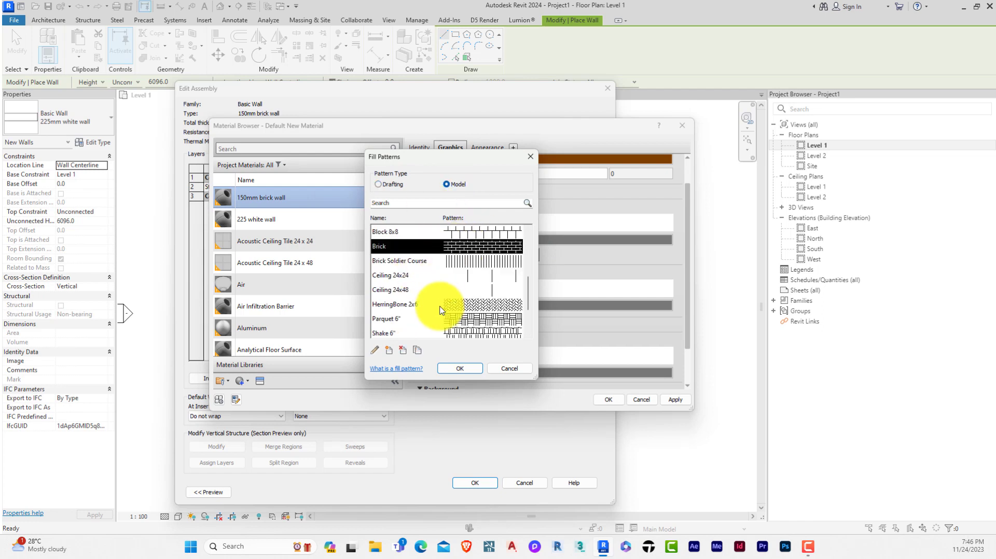
click(460, 369)
click(496, 244)
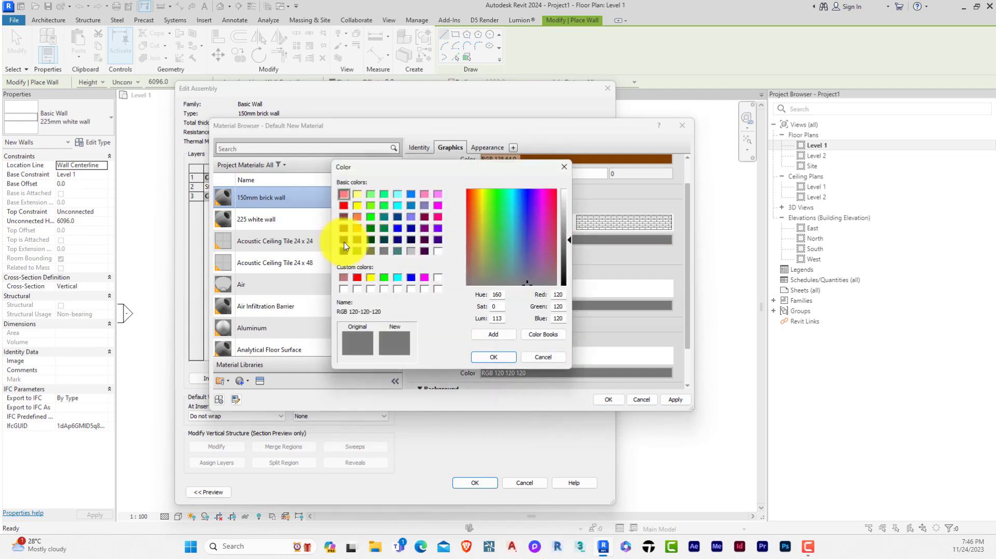
click(344, 251)
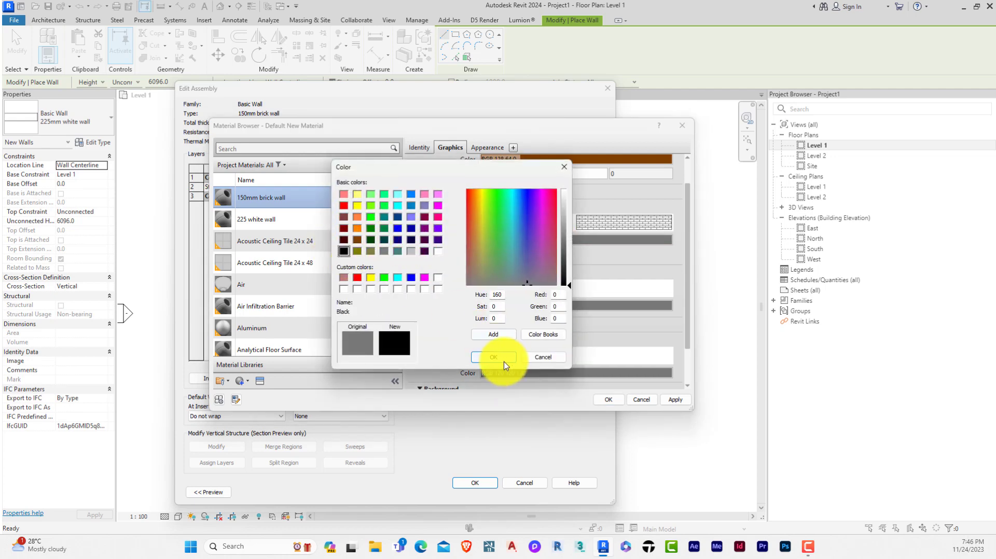
click(493, 357)
Give the material's cut foreground the Diagonal down drafting pattern in black
scroll(423, 274, down, 2)
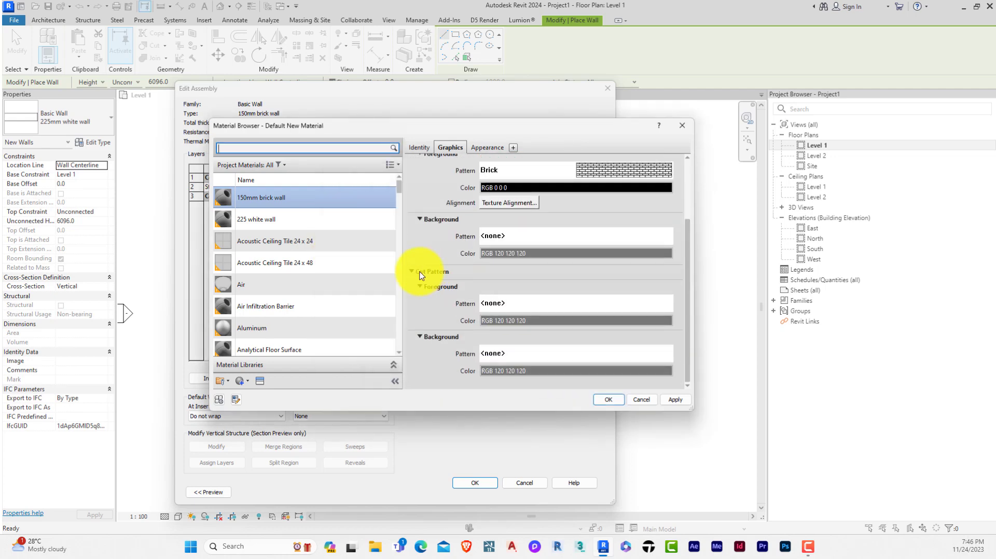
click(511, 303)
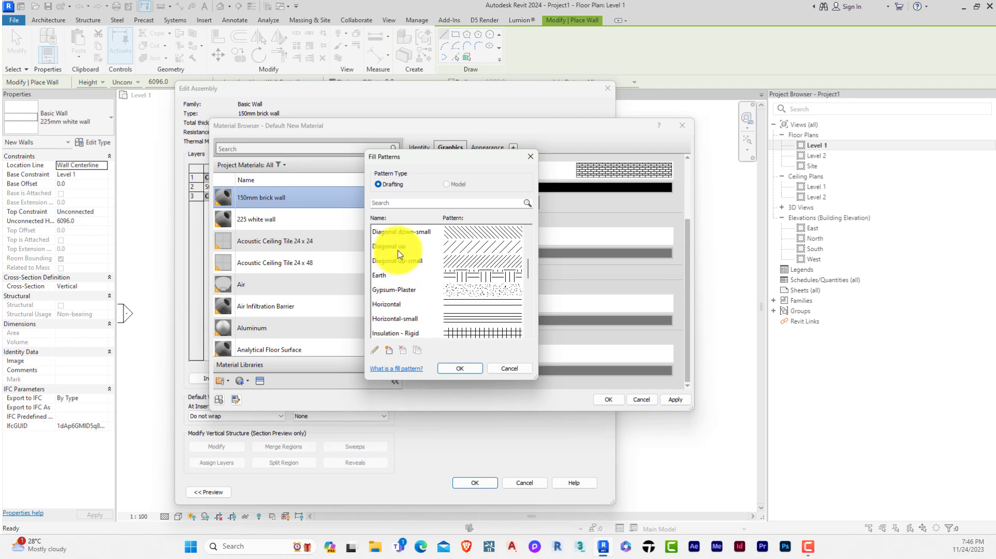
click(423, 234)
scroll(406, 262, up, 1)
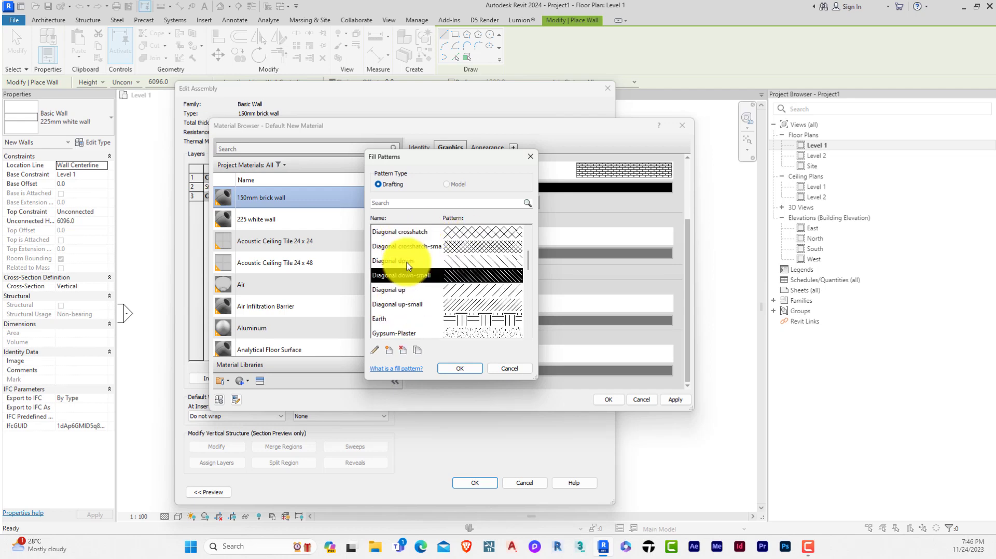
click(406, 260)
click(460, 368)
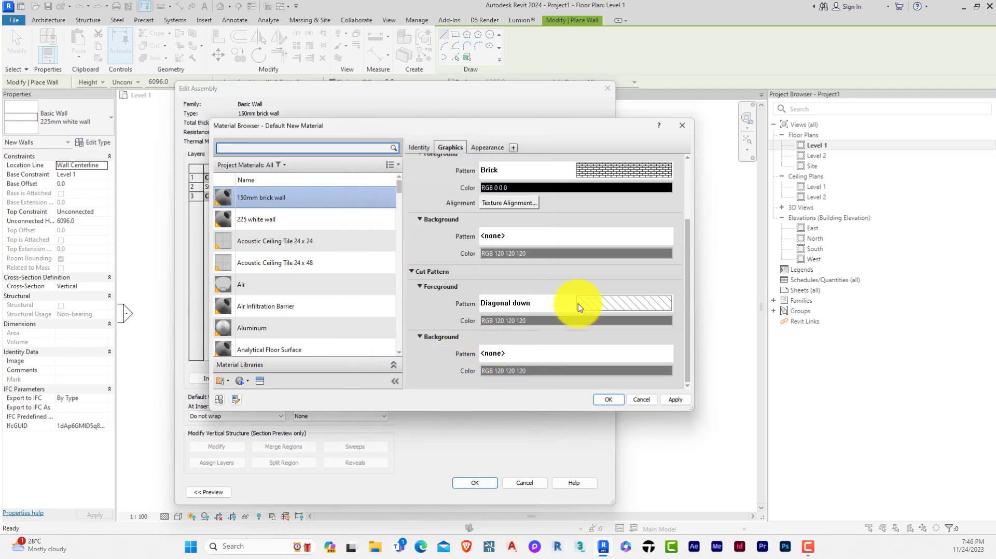
click(491, 320)
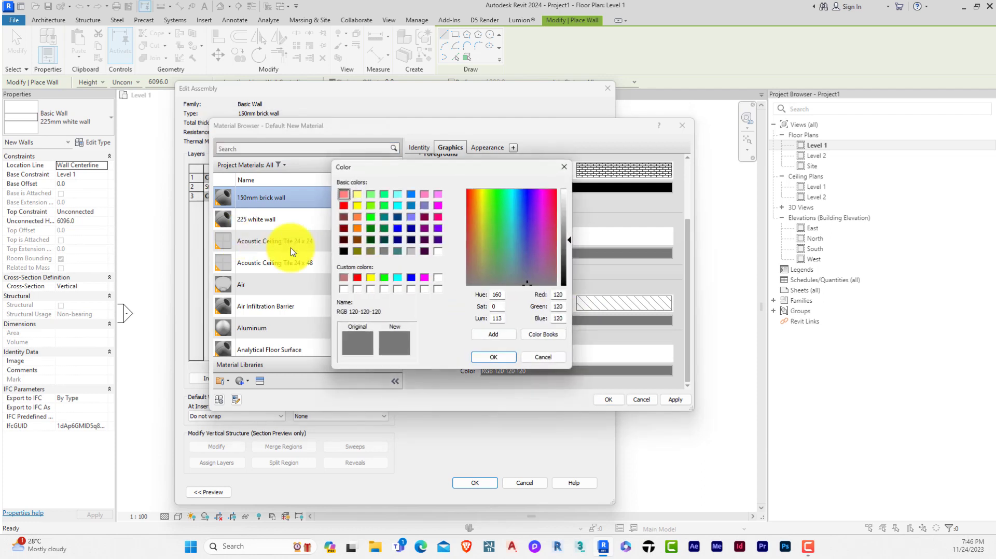
click(344, 251)
click(501, 358)
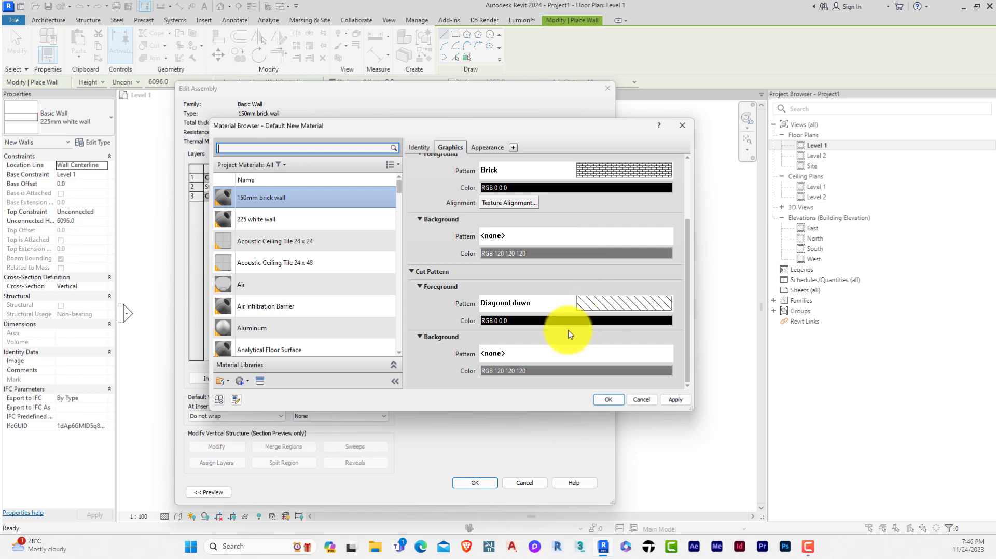
Accept the brick material, the layer structure and the new wall type
click(611, 400)
click(482, 483)
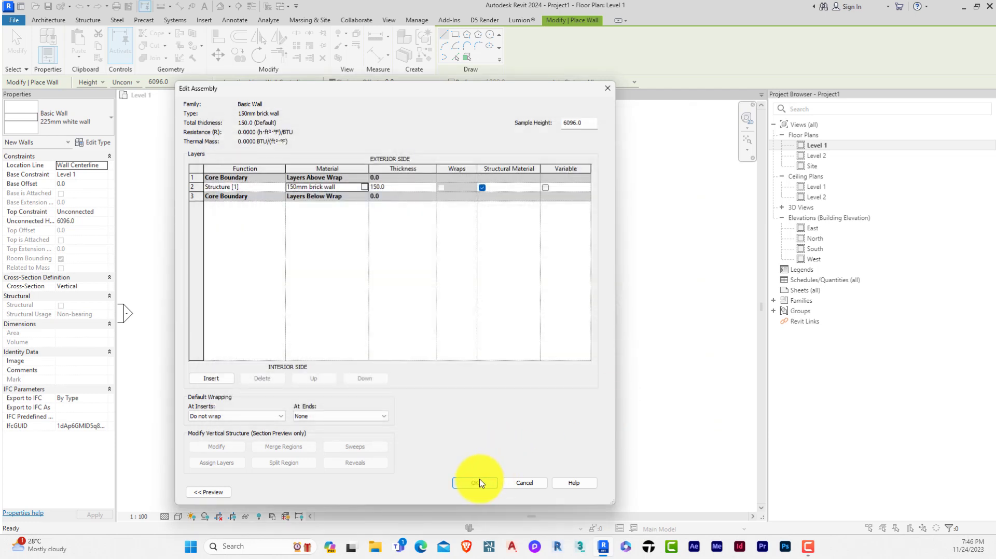
click(459, 491)
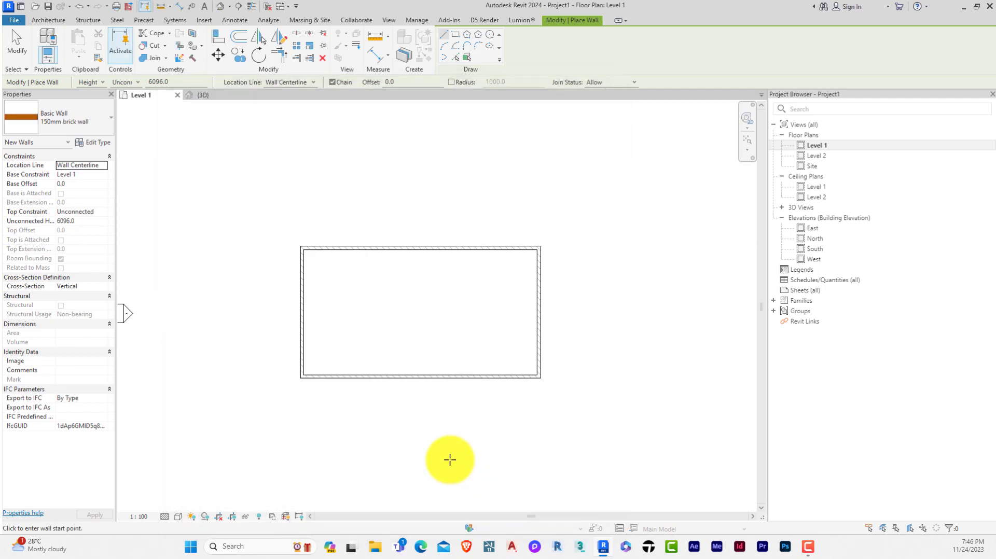
Draw a 150mm brick partition vertically between the enclosure's two long walls, about 3300 mm from its left wall, and end the wall command
click(350, 249)
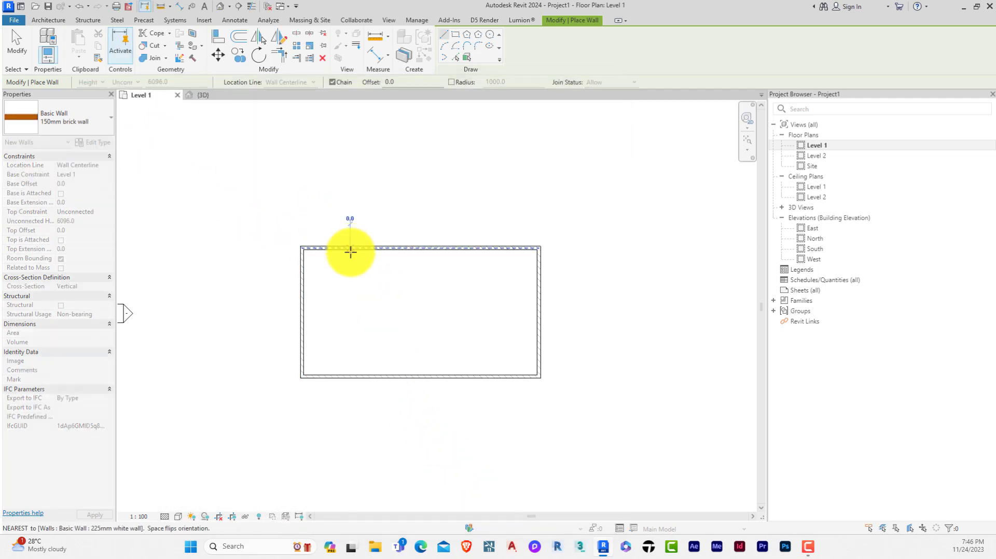
click(350, 374)
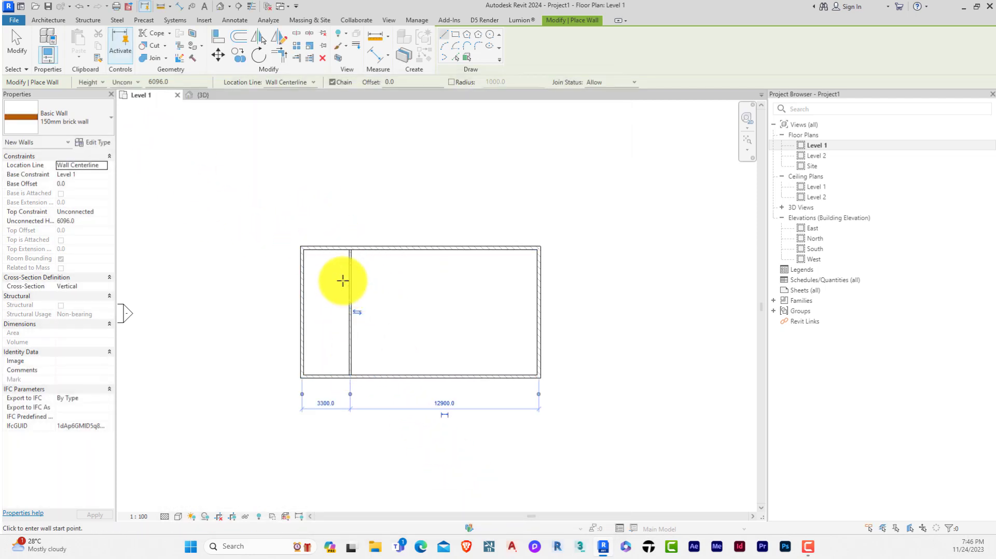
scroll(348, 270, up, 3)
right_click(372, 241)
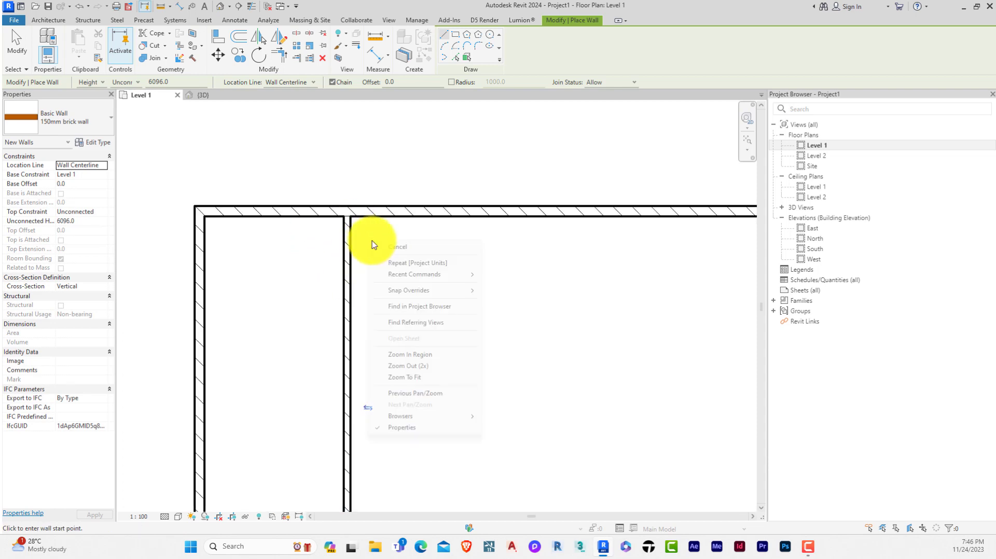
click(382, 247)
right_click(382, 249)
click(389, 255)
Examine the brick partition and its surface pattern inside the enclosure in the 3D view
scroll(328, 291, down, 5)
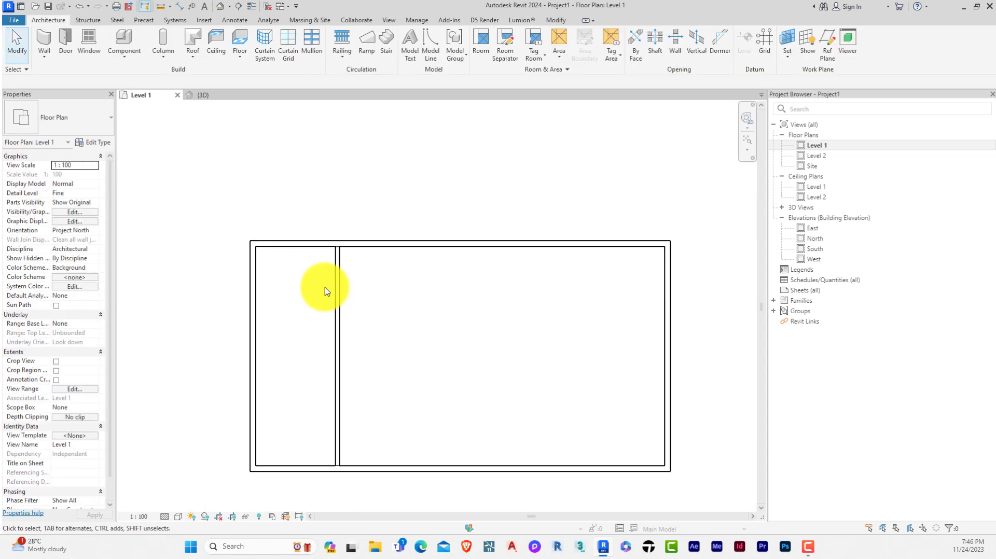
click(207, 95)
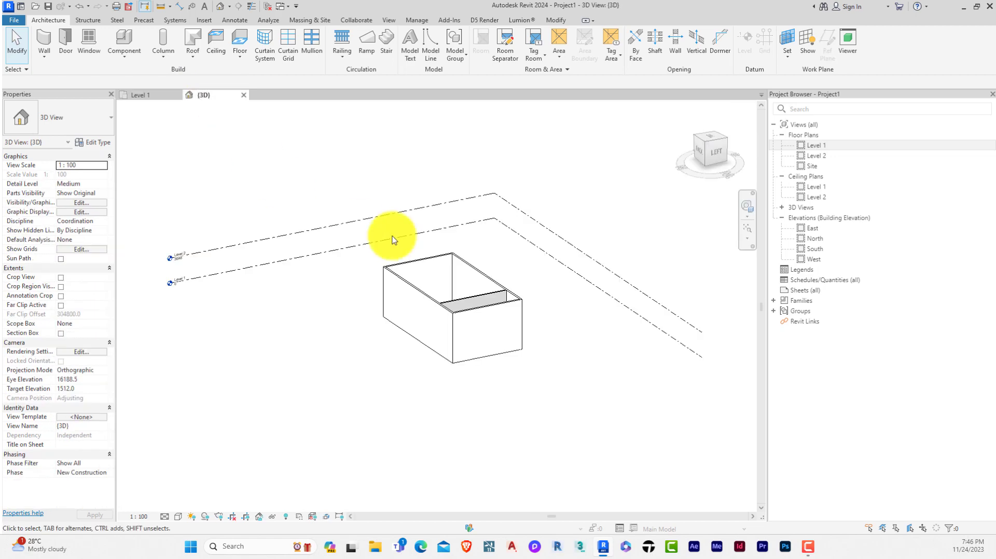
shift+middle_drag(562, 382, 334, 449)
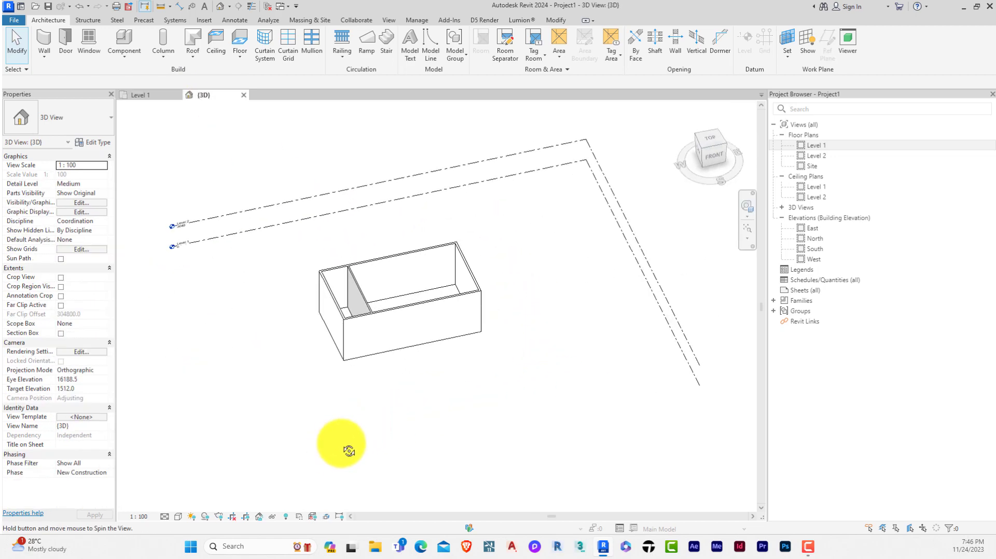
scroll(357, 300, up, 4)
scroll(357, 300, up, 6)
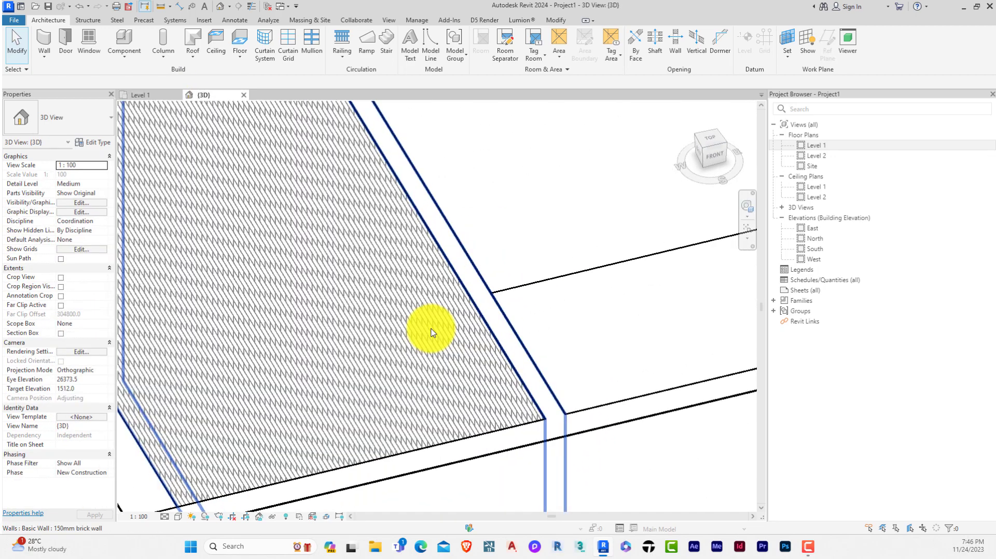
shift+middle_drag(409, 344, 453, 312)
scroll(566, 184, up, 4)
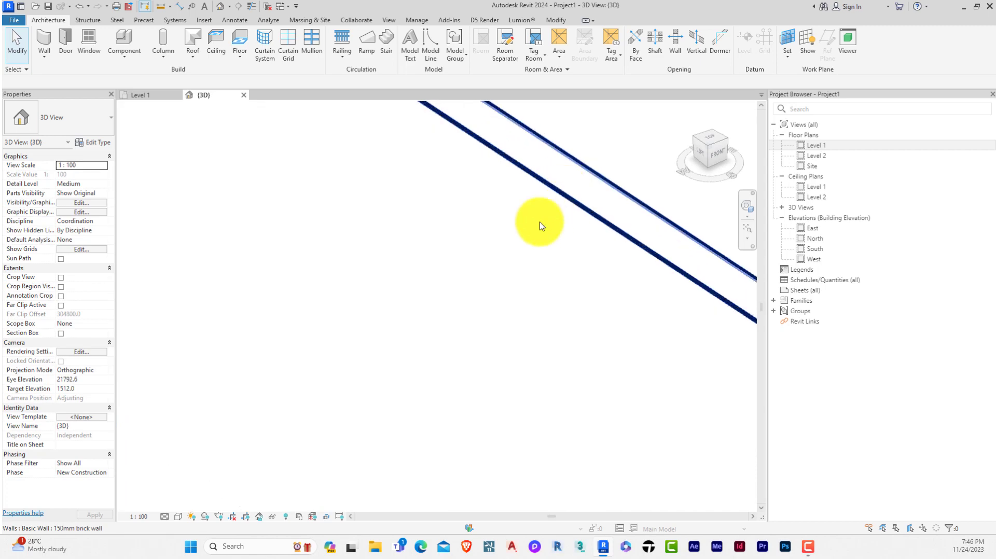
scroll(358, 273, down, 5)
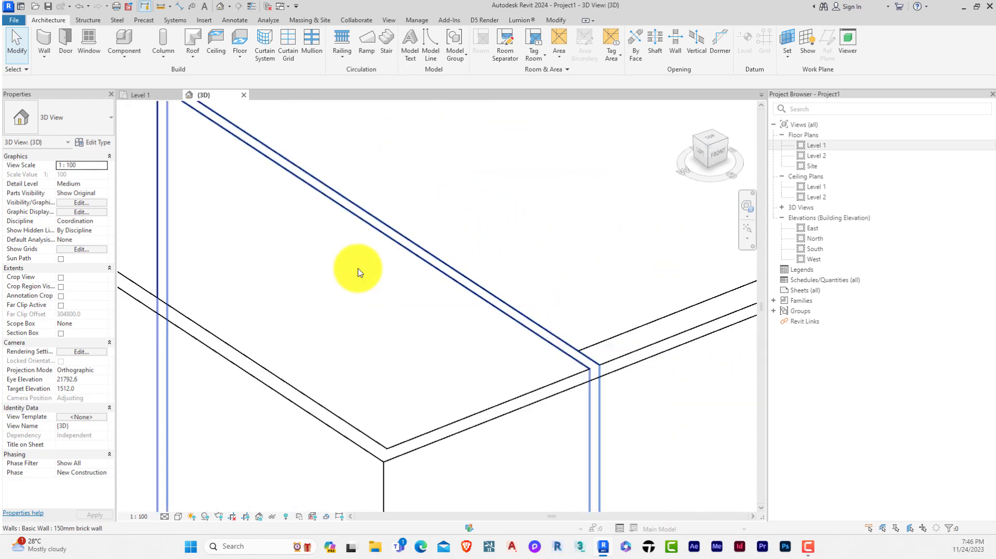
scroll(358, 273, down, 4)
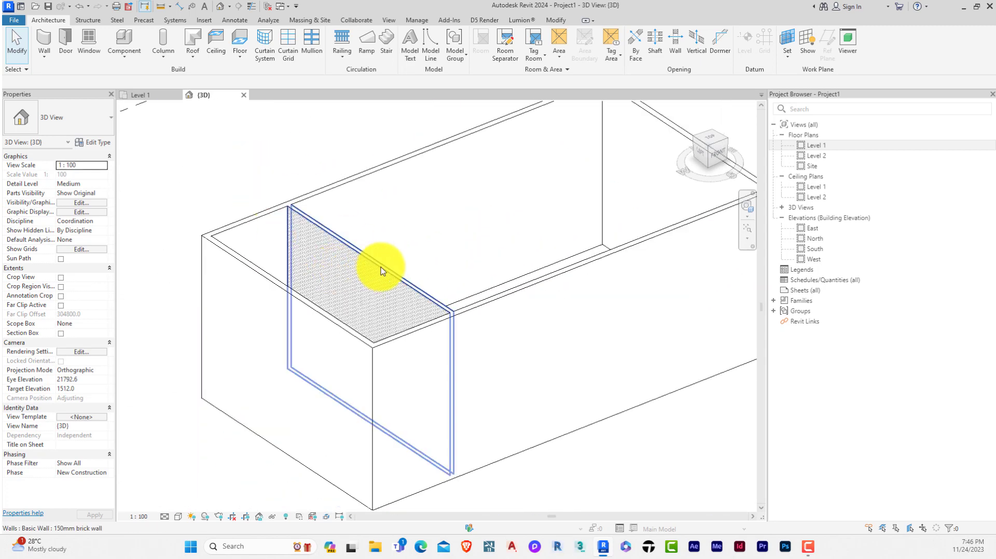
scroll(382, 267, up, 6)
scroll(381, 271, up, 1)
scroll(379, 285, down, 5)
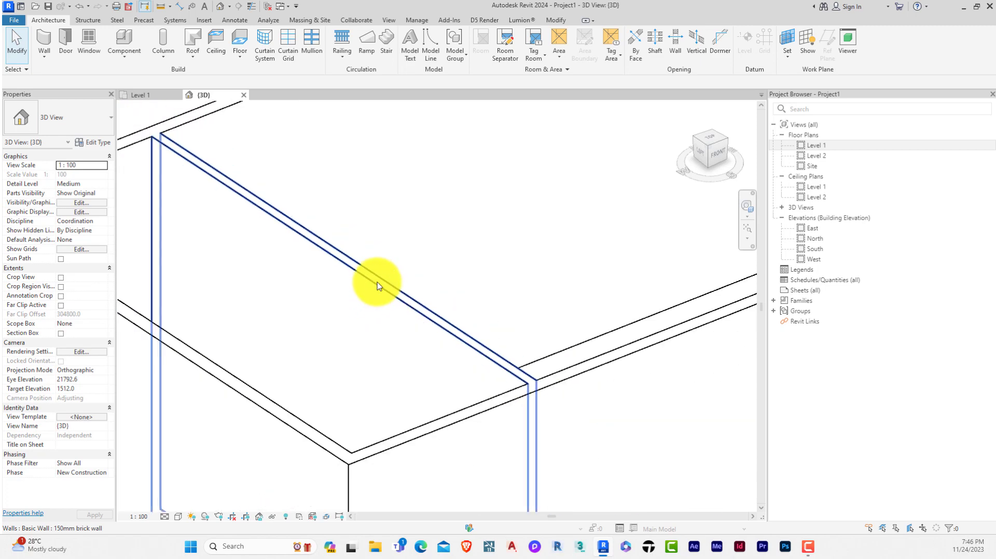
Set the 3D view's visual style to Shaded
click(184, 518)
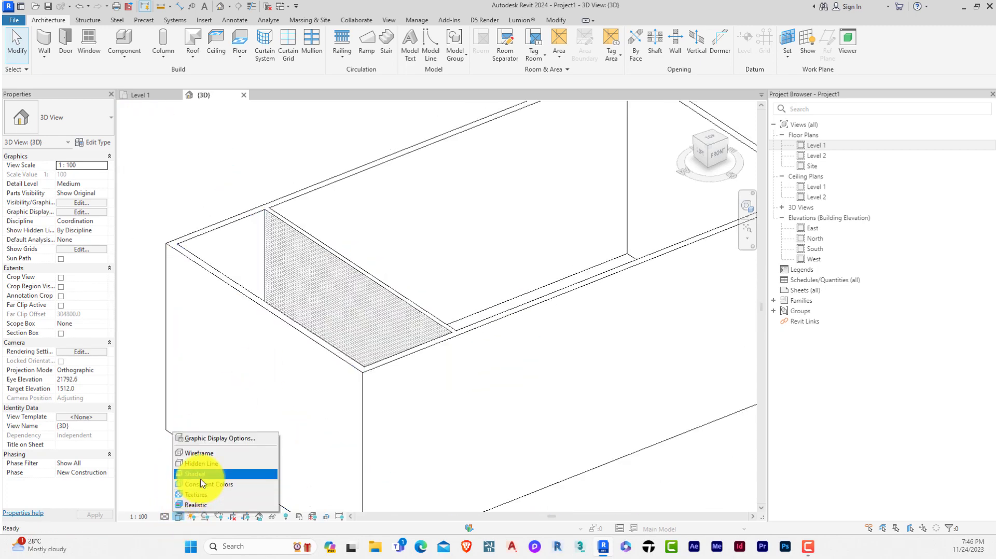
click(195, 534)
scroll(311, 332, down, 2)
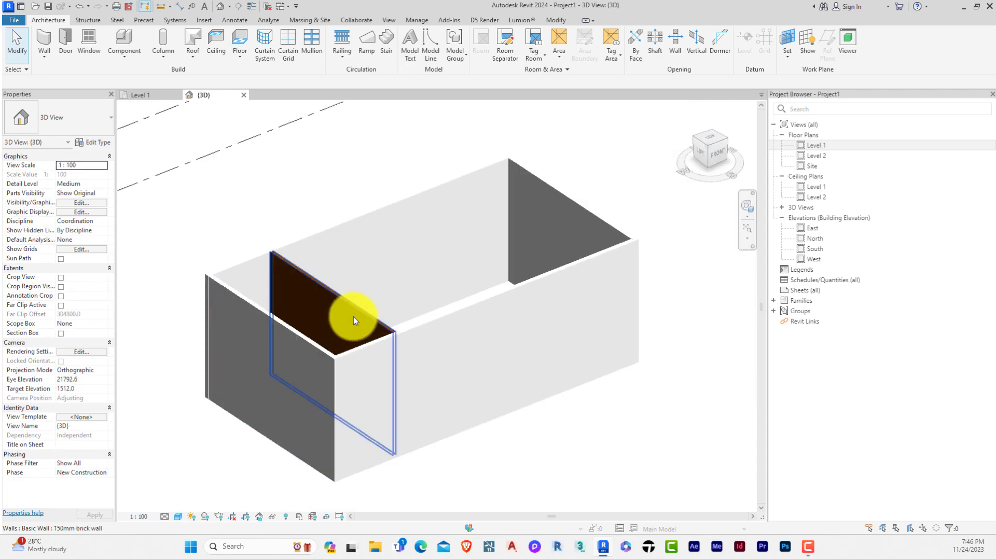
Examine the brick partition's shaded faces and top edge up close in the 3D view
scroll(373, 321, up, 6)
scroll(373, 358, down, 2)
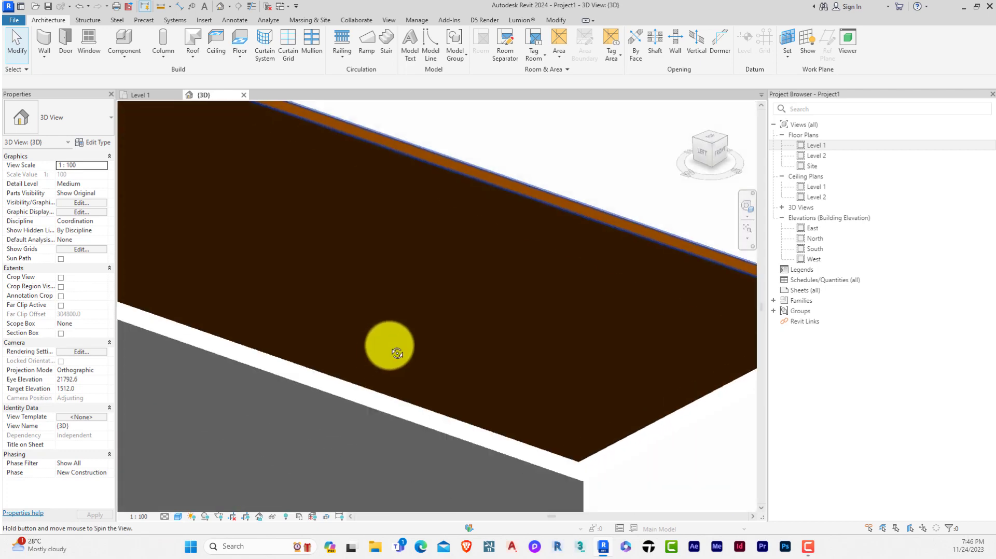
scroll(367, 281, down, 2)
scroll(403, 254, up, 2)
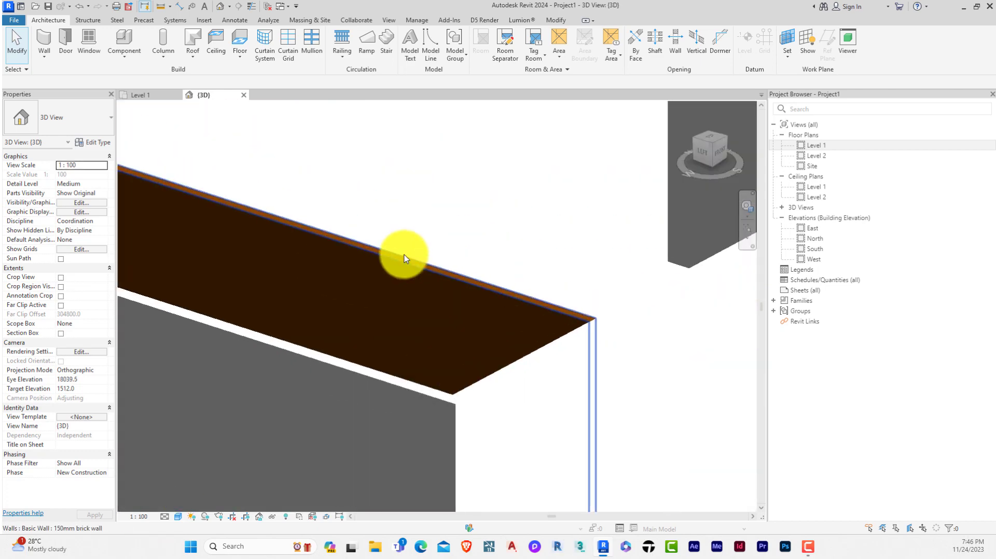
scroll(337, 271, down, 4)
Select the enclosure's white outer walls one at a time to check their wall type, and clear the selection
click(326, 323)
scroll(322, 325, down, 2)
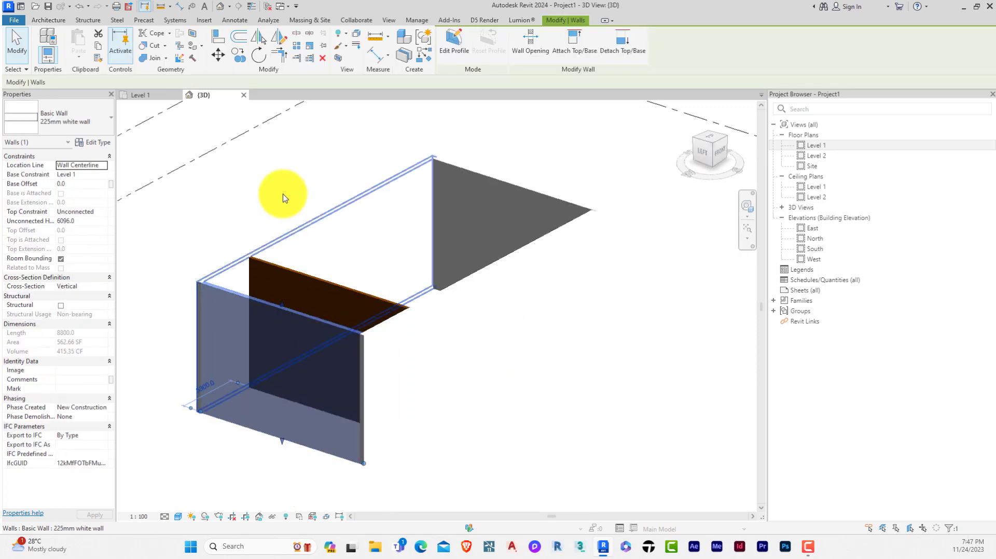
click(273, 195)
click(304, 225)
click(477, 177)
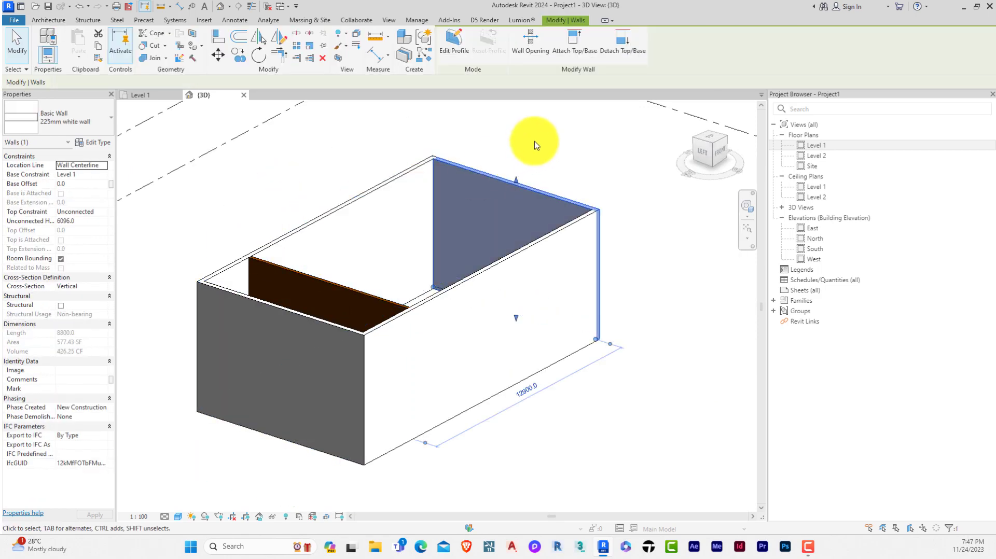
click(529, 140)
Return to the Level 1 floor plan and look over the enclosure and partition with their cut patterns
click(140, 96)
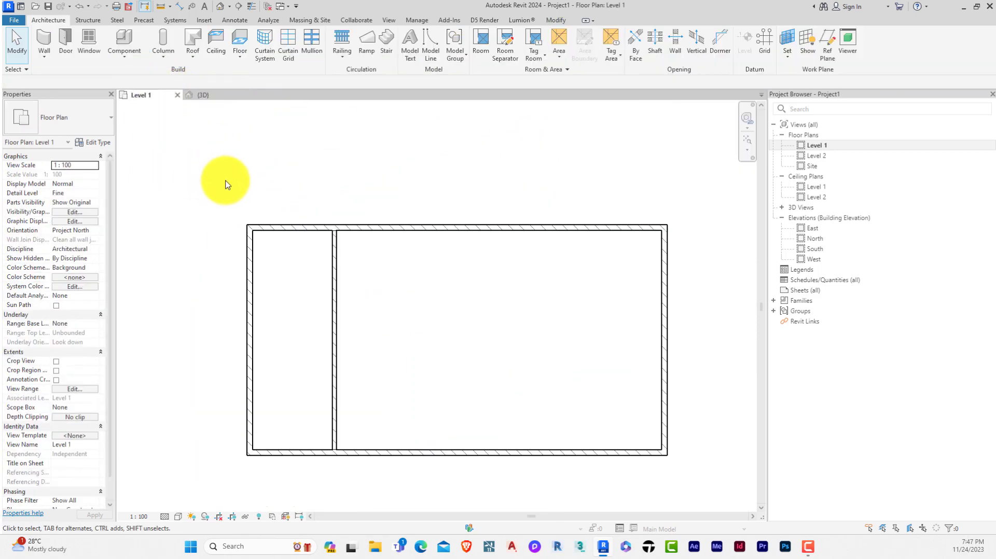
scroll(226, 182, down, 1)
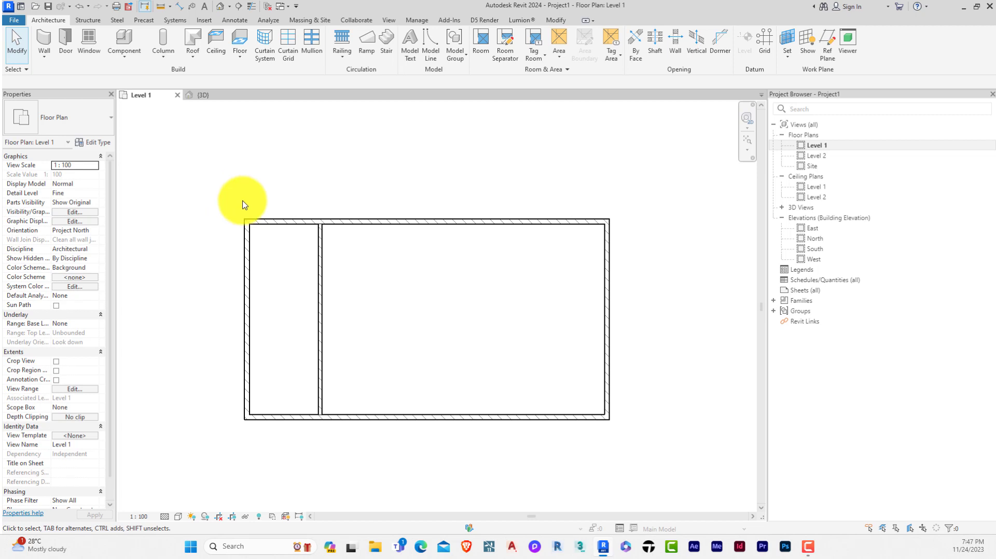
scroll(436, 251, down, 2)
scroll(436, 251, up, 1)
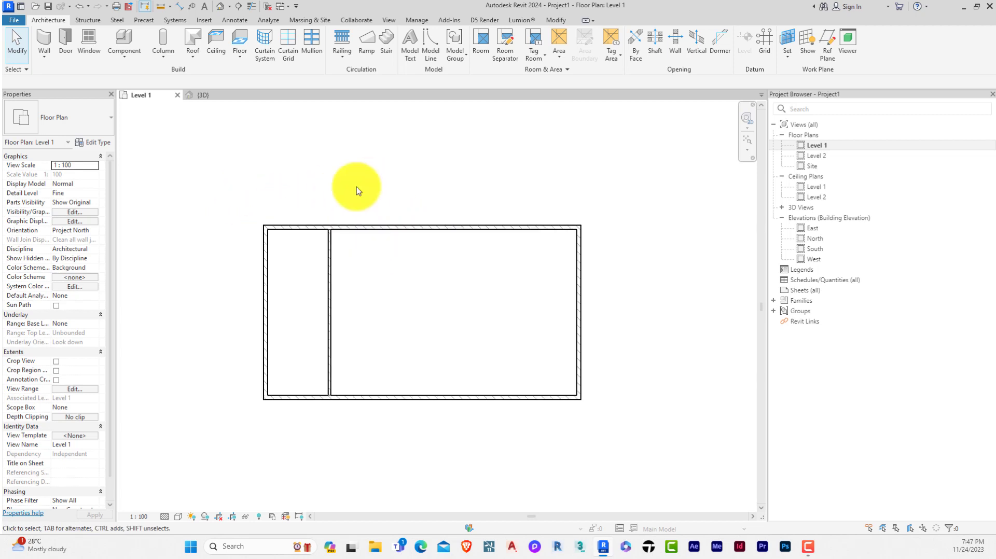
drag(238, 206, 636, 443)
click(449, 276)
scroll(387, 233, down, 2)
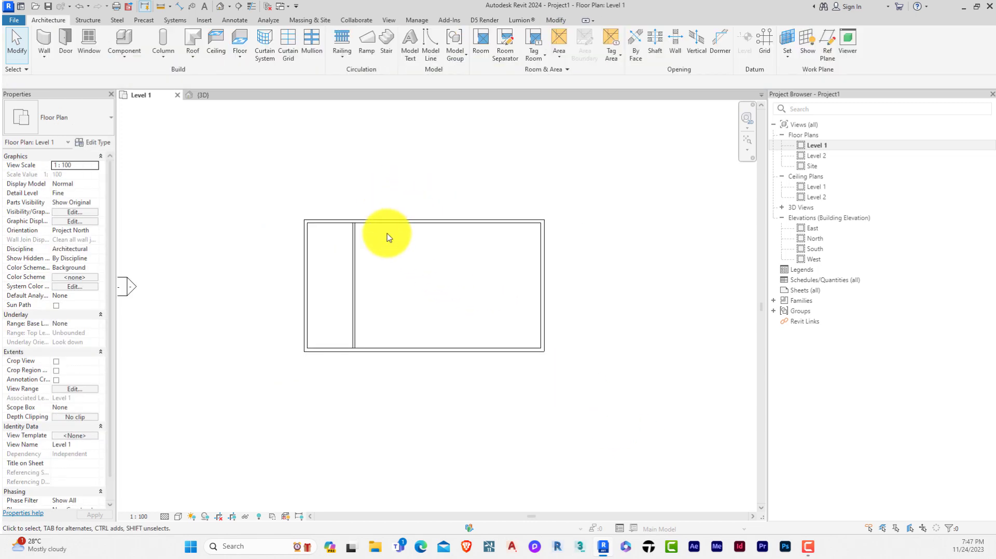
scroll(379, 239, up, 4)
scroll(371, 242, down, 2)
scroll(518, 259, up, 1)
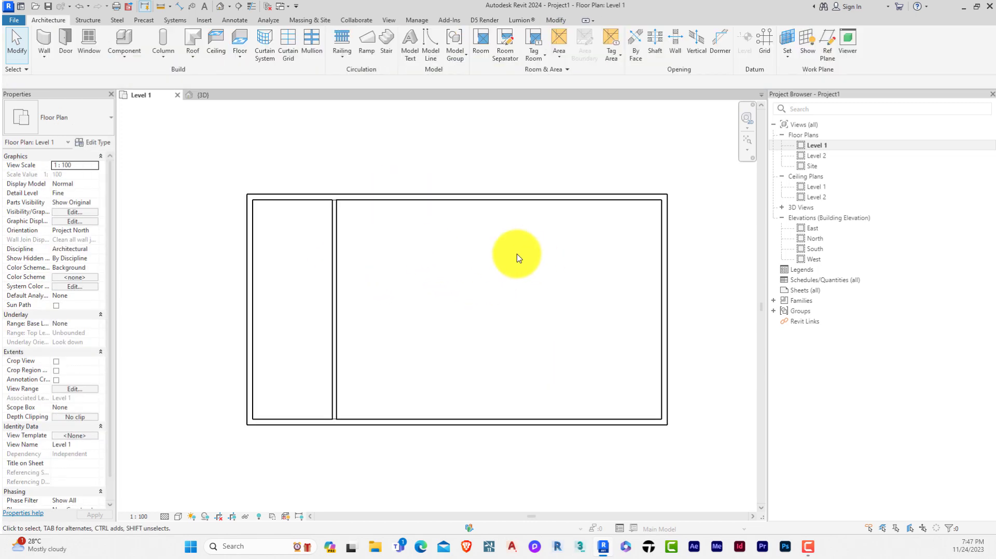
scroll(362, 179, down, 1)
scroll(468, 254, up, 1)
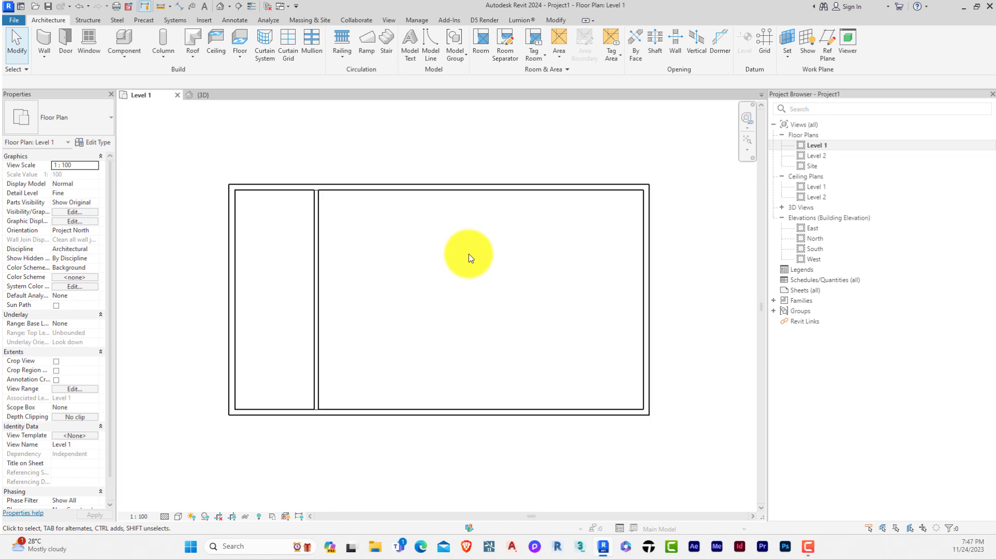
scroll(468, 254, up, 1)
scroll(441, 251, down, 2)
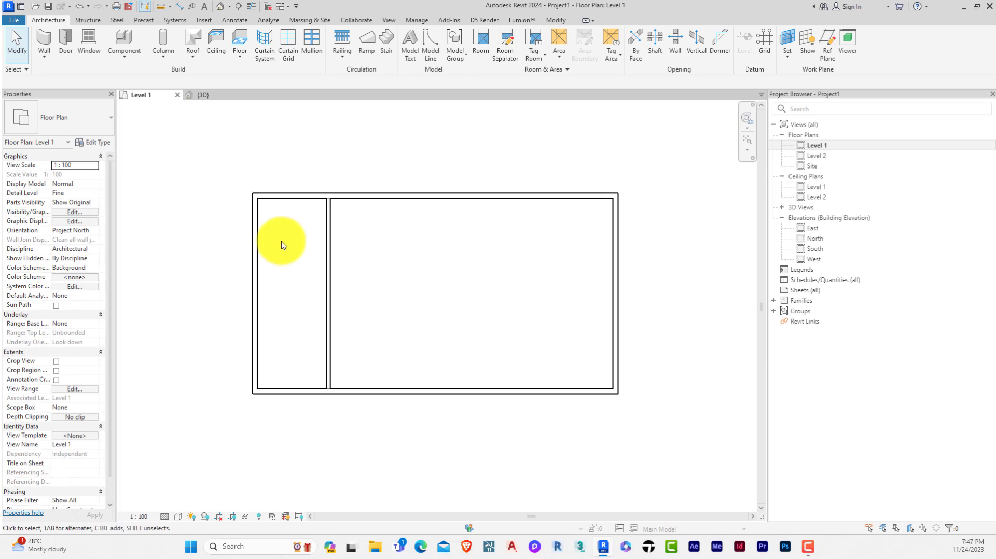
drag(207, 171, 262, 236)
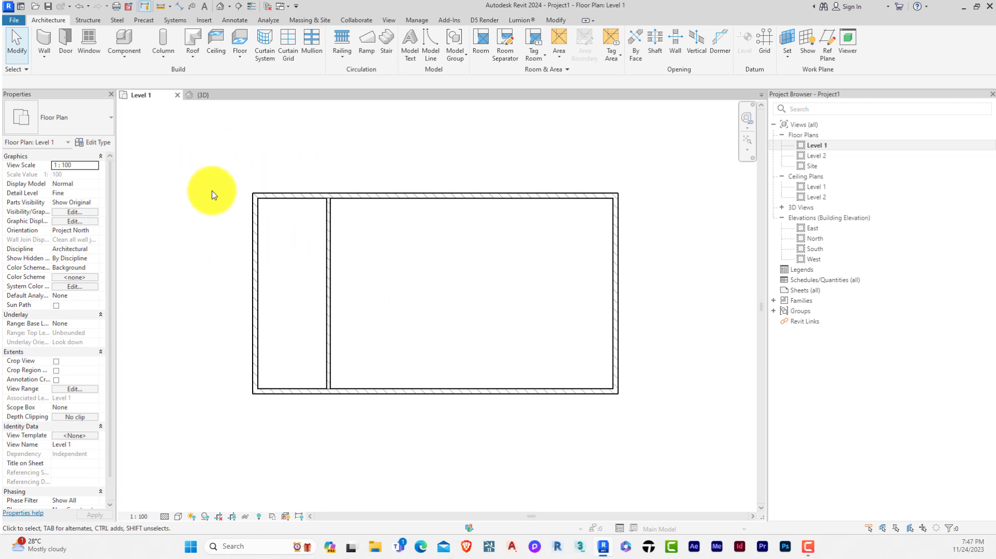